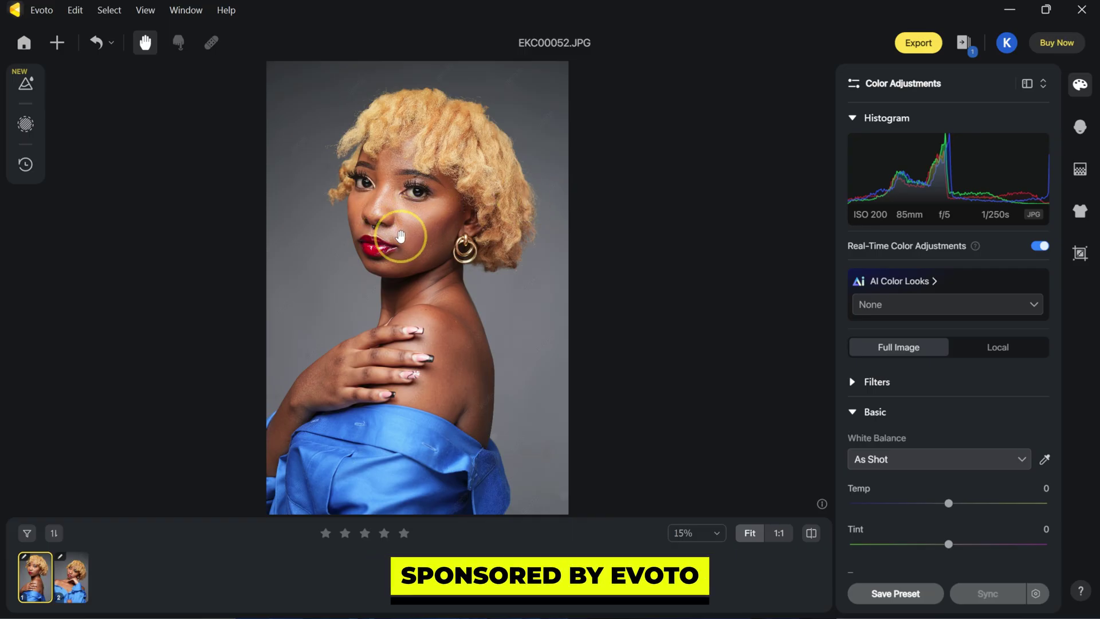
Open the Hair settings within Portrait Retouching for the portrait EKC00052.JPG
scroll(401, 234, "up", 3)
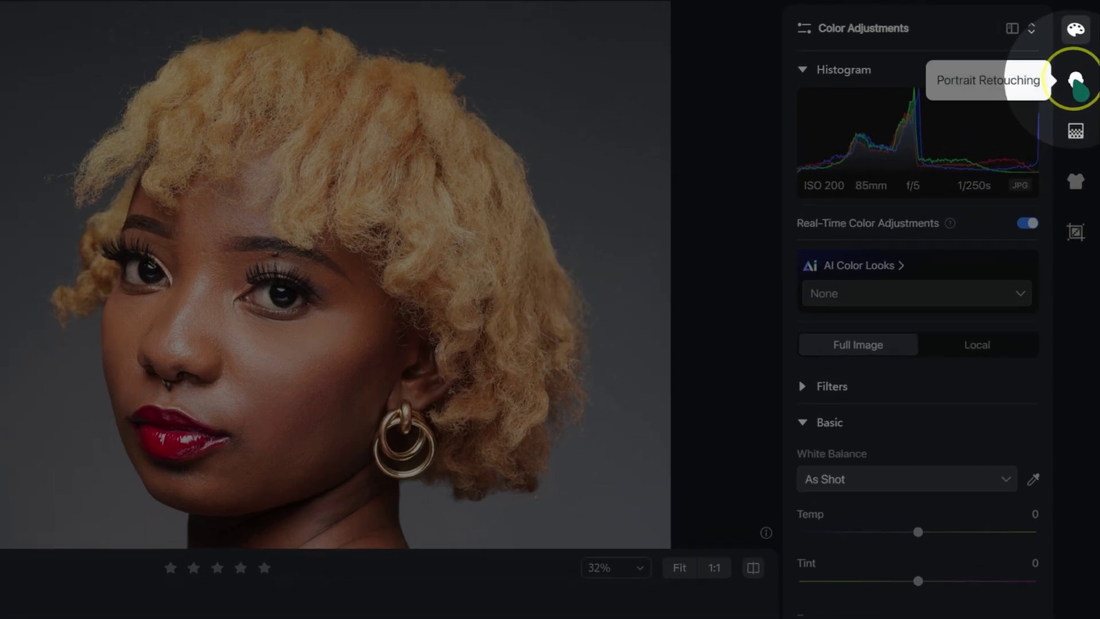
left_click(1077, 85)
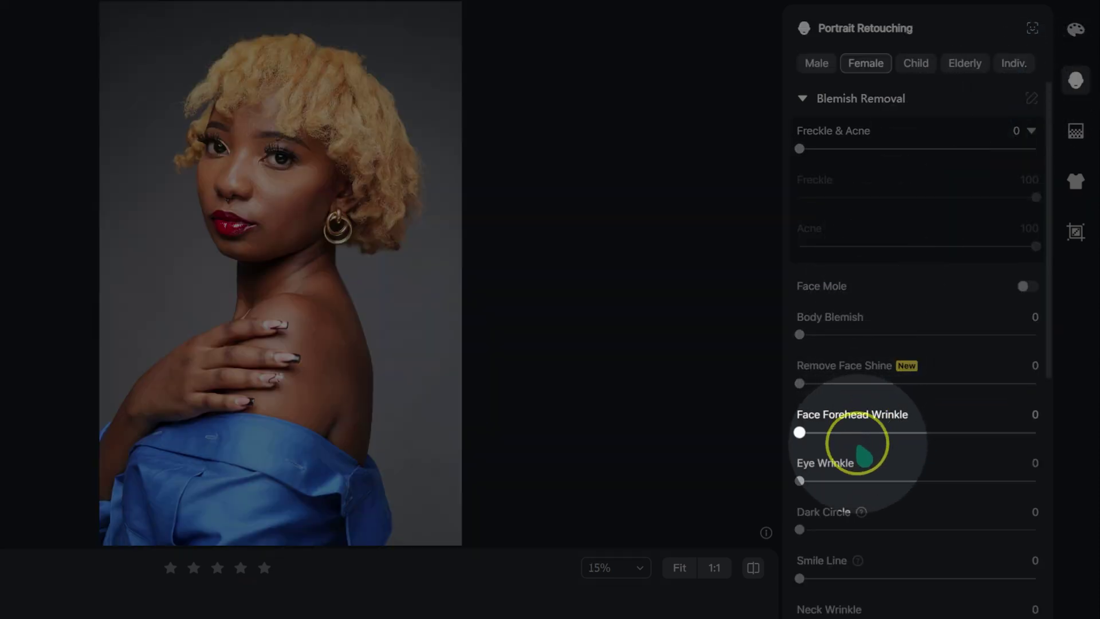
scroll(847, 462, "down", 8)
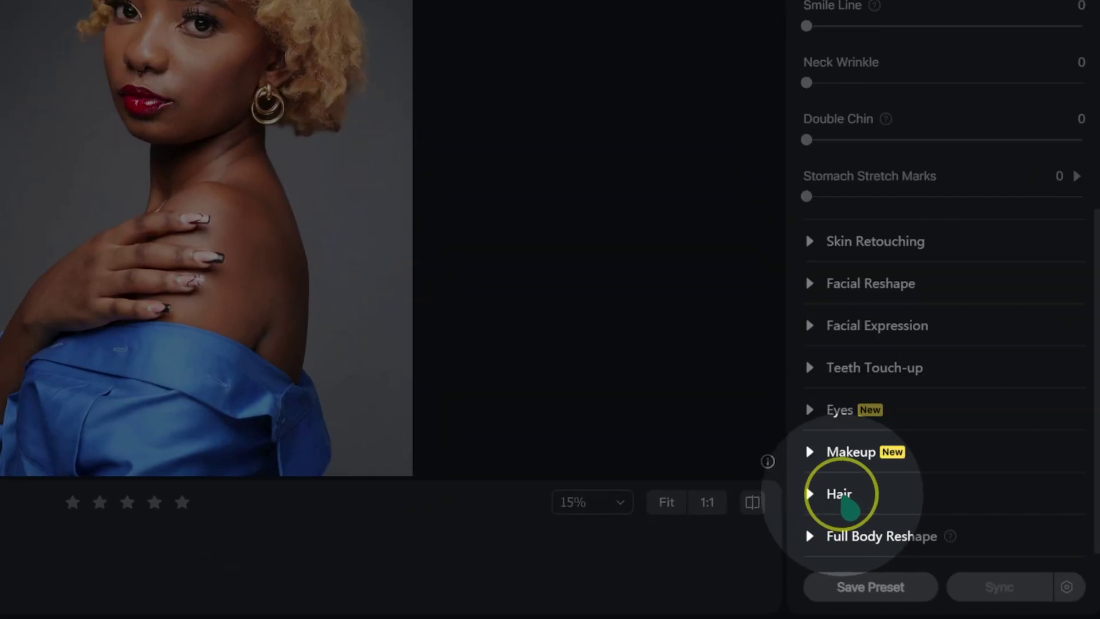
left_click(811, 493)
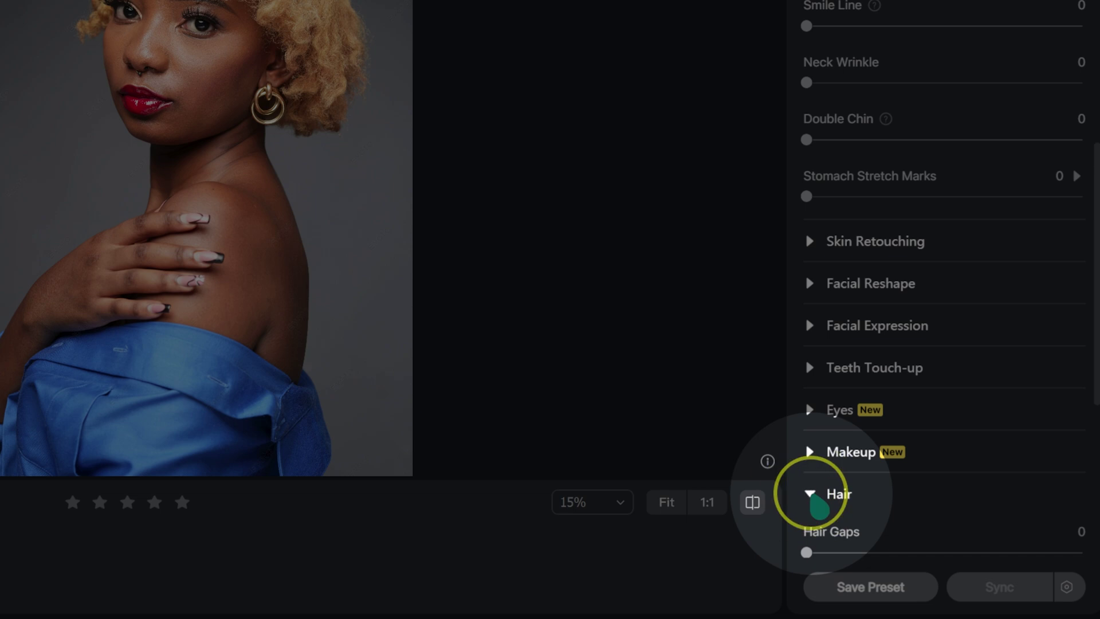
scroll(811, 493, "down", 6)
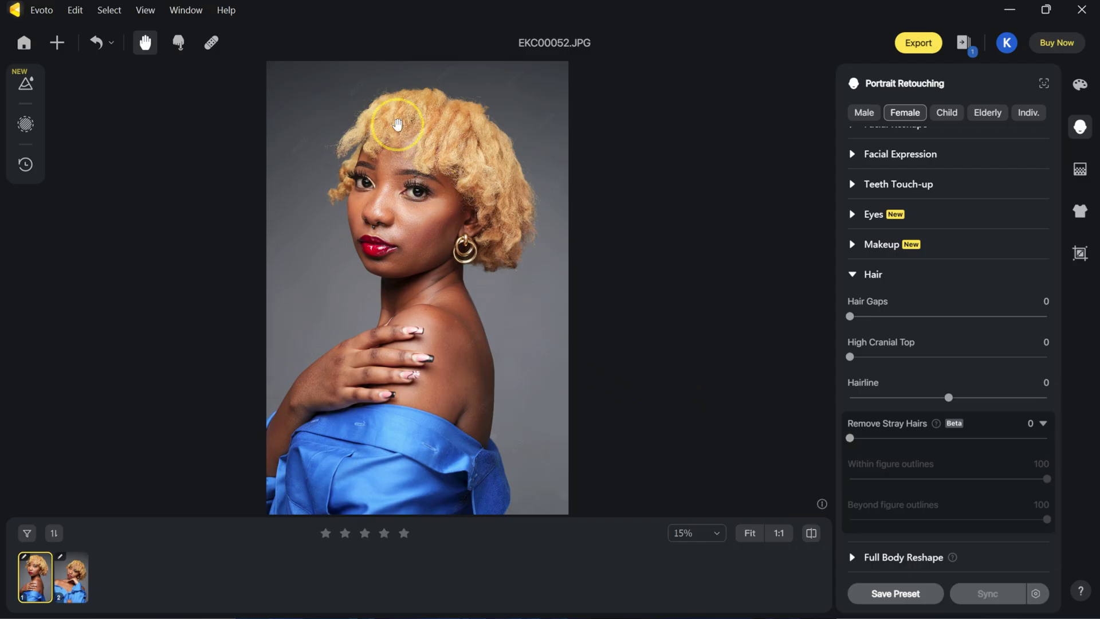
Set Remove Stray Hairs to 100 for the blonde hair and inspect the hair around the face and outline
scroll(168, 0, "up", 5)
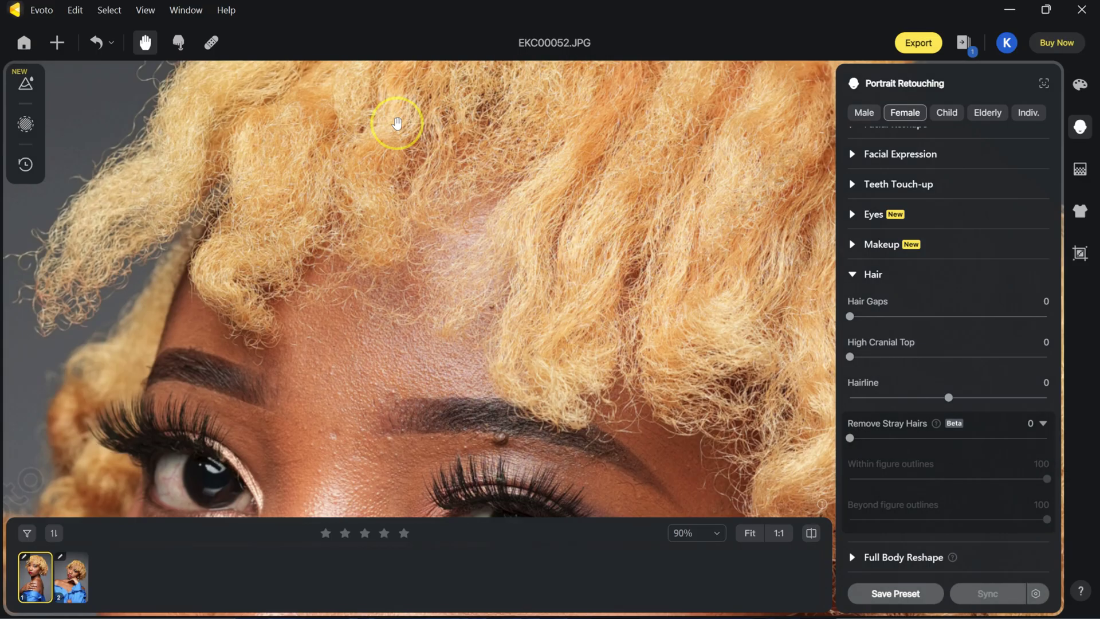
scroll(397, 123, "down", 5)
scroll(393, 119, "up", 2)
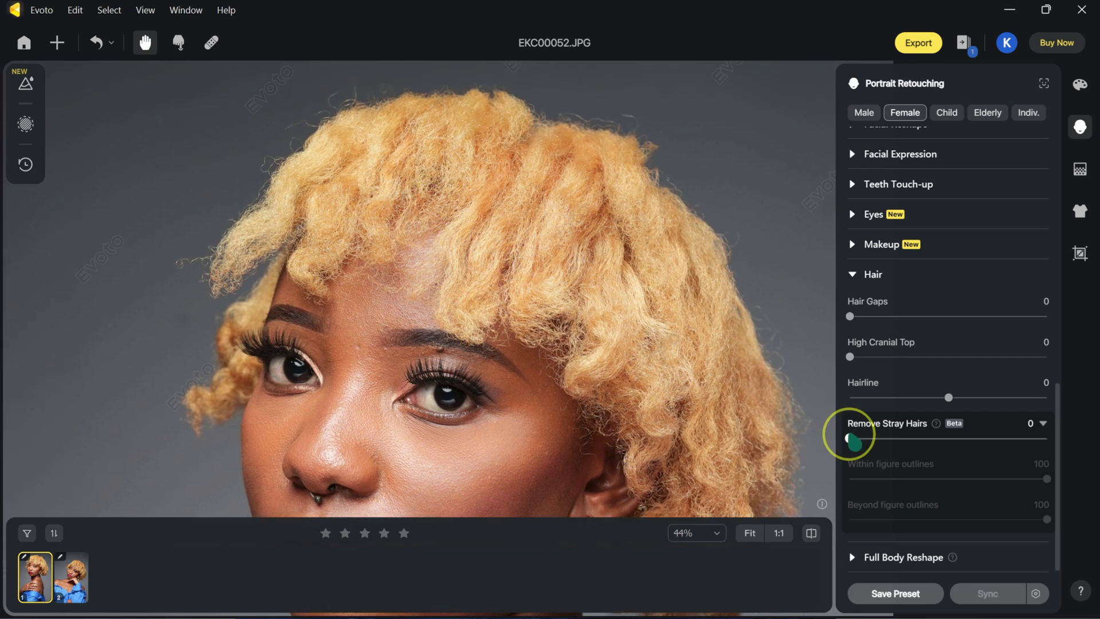
left_click_drag(849, 438, 1073, 449)
scroll(370, 240, "down", 3)
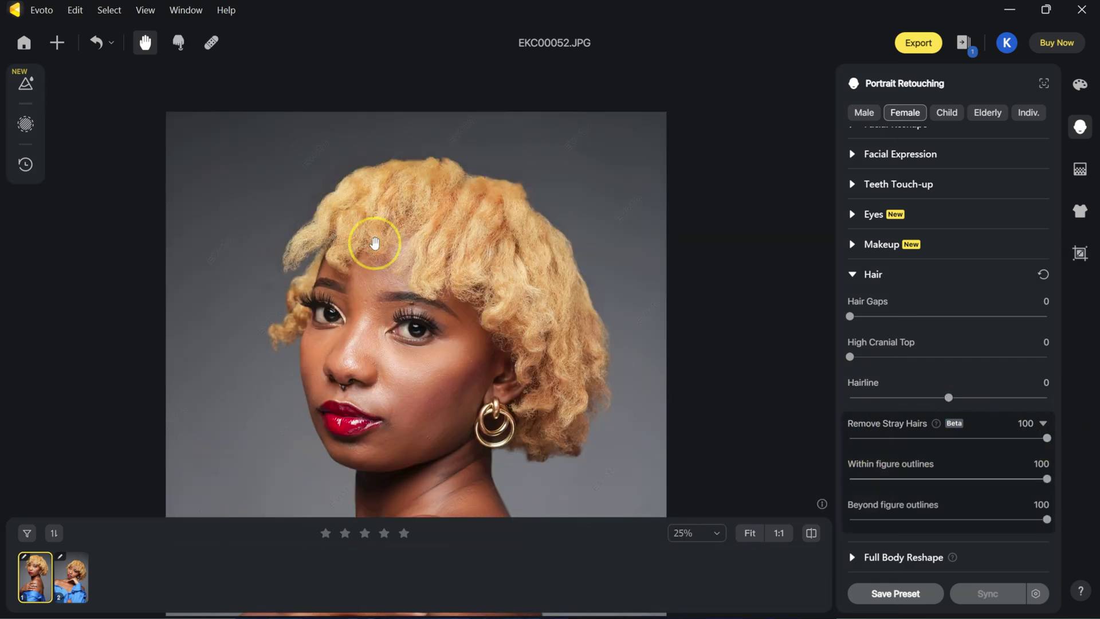
left_click_drag(423, 238, 447, 226)
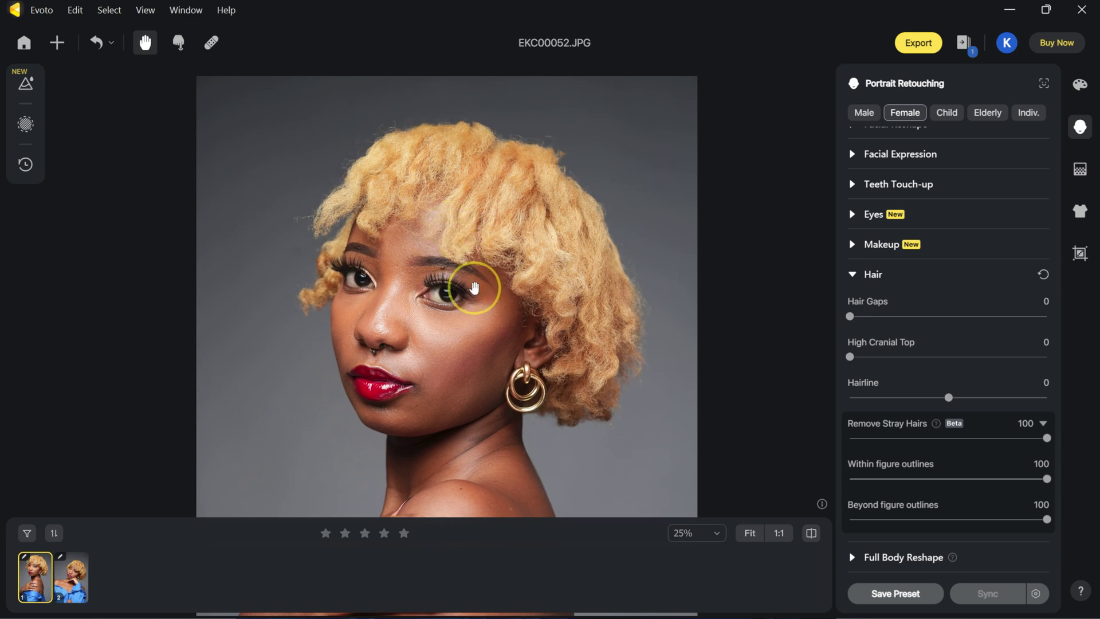
scroll(447, 209, "up", 2)
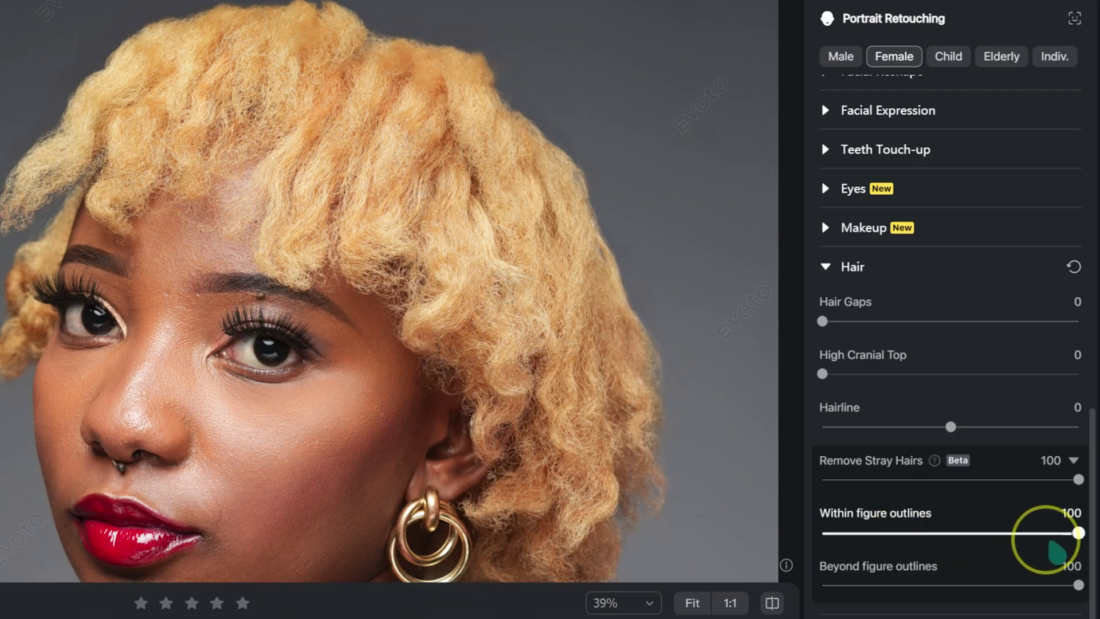
Try stray hair removal with Within figure outlines at 0, inspect the hair over the face, and return the value to 100
left_click_drag(1075, 532, 818, 534)
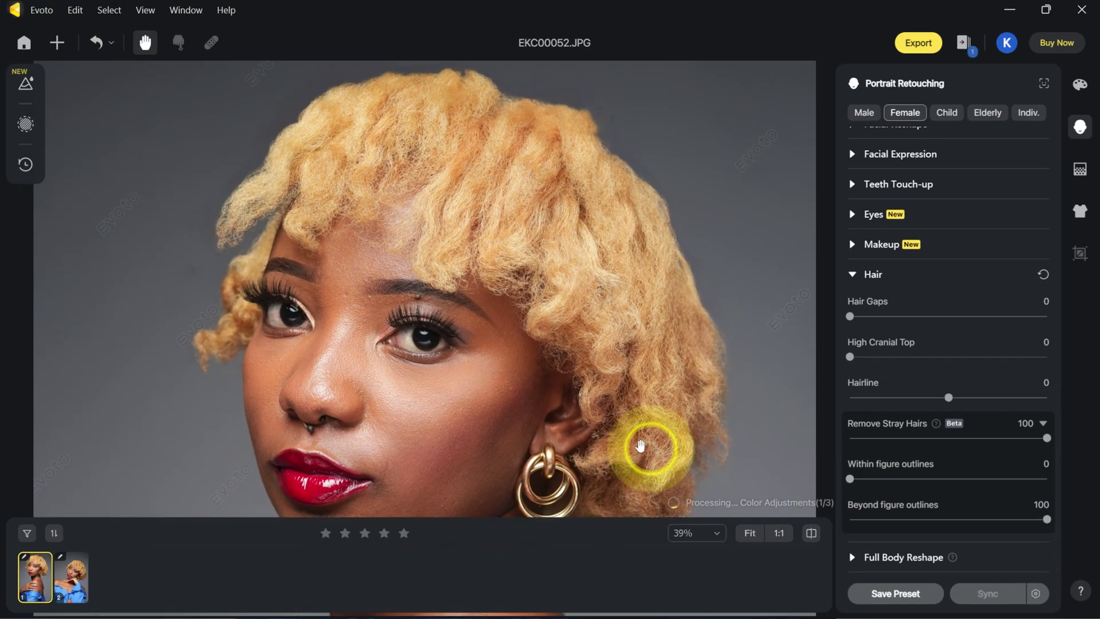
scroll(523, 319, "up", 4)
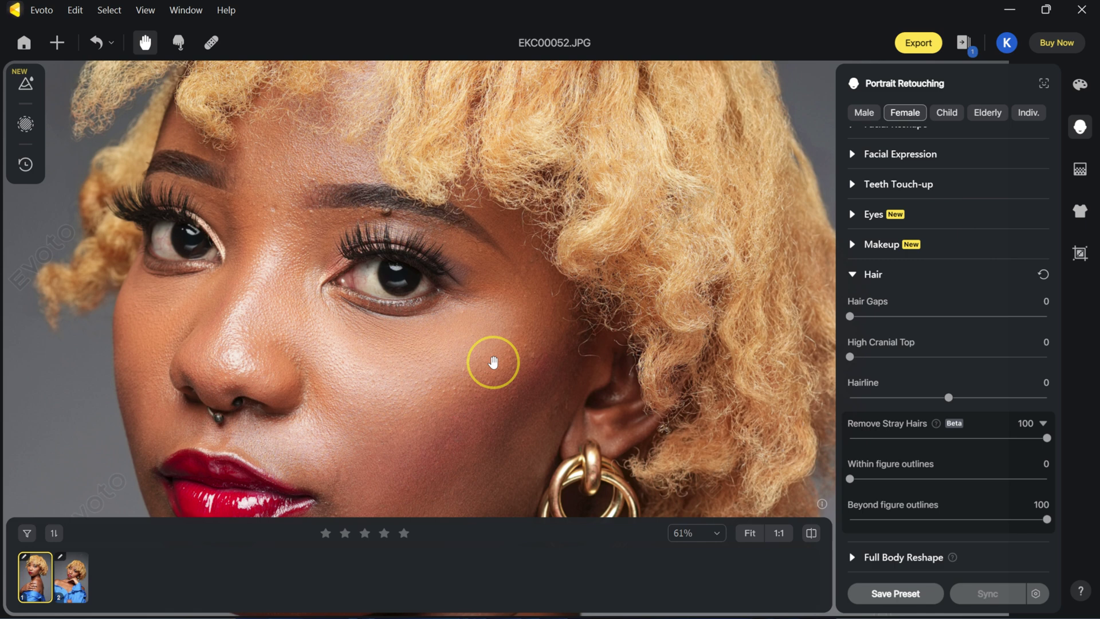
left_click(850, 479)
left_click_drag(851, 479, 1068, 483)
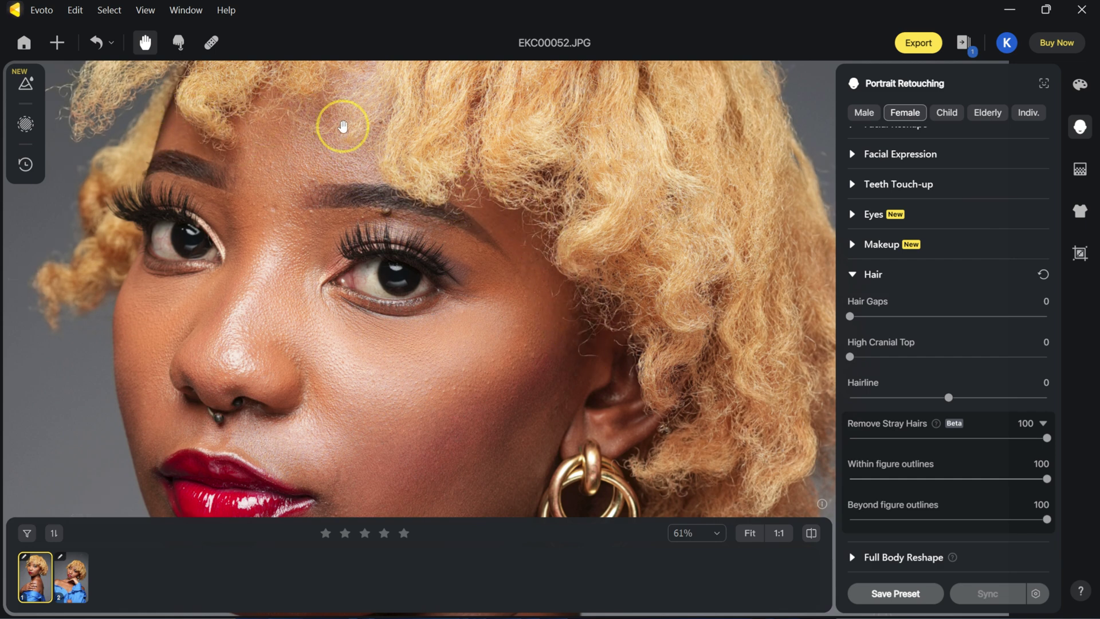
scroll(501, 258, "down", 5)
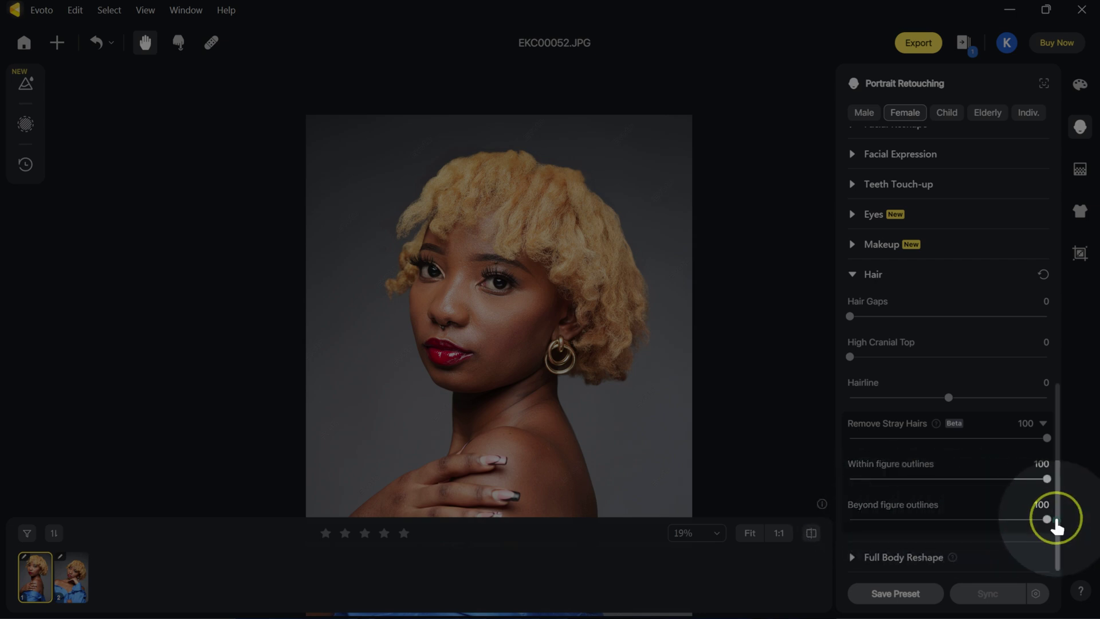
Set Beyond figure outlines to 0 and inspect the stray hairs against the background
left_click_drag(1046, 519, 840, 516)
scroll(536, 221, "up", 2)
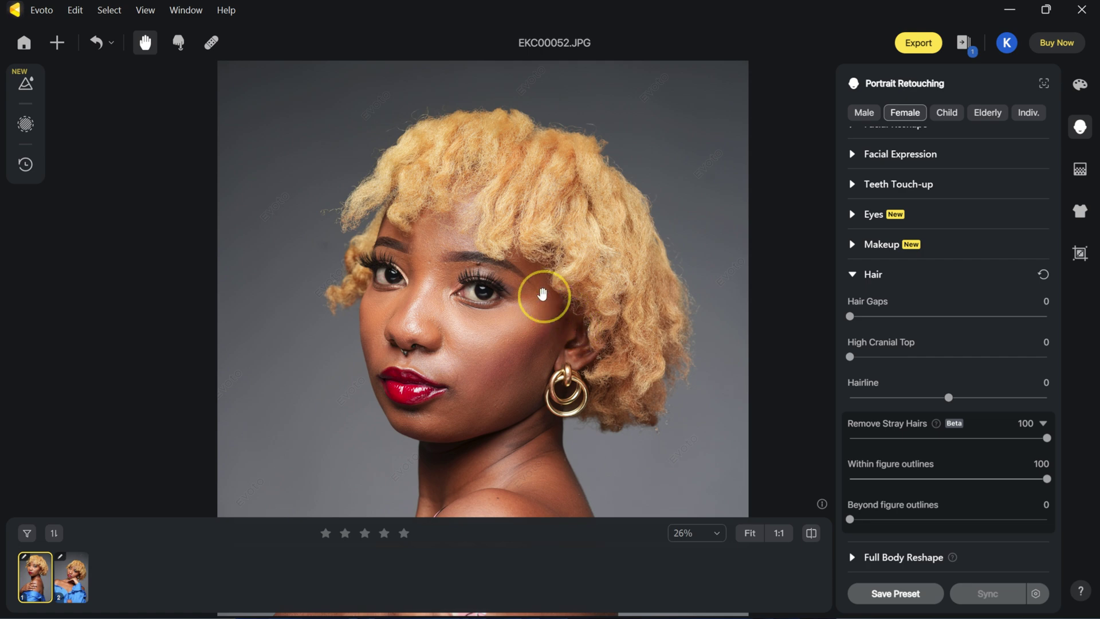
scroll(557, 278, "up", 3)
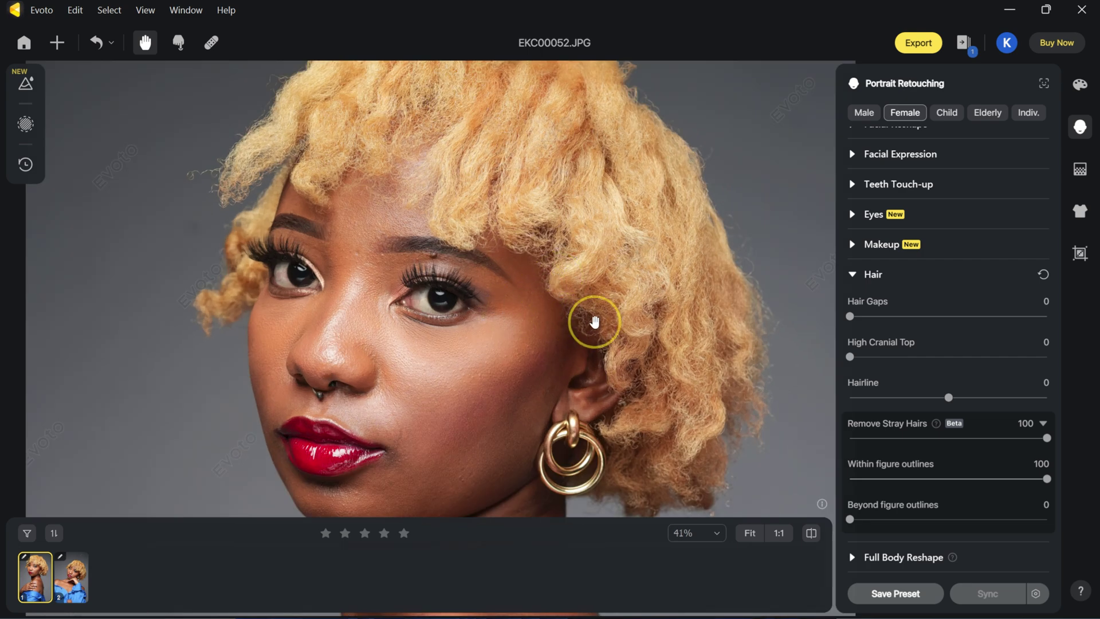
scroll(595, 322, "down", 3)
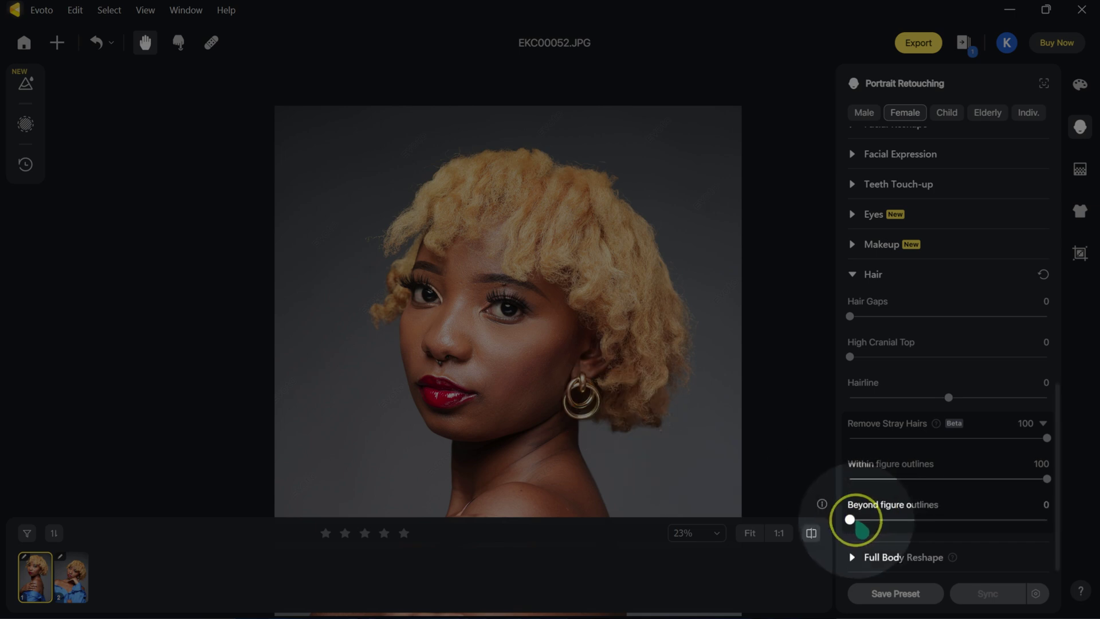
Raise Beyond figure outlines to 75, check the hair edge, and bring it up to 100
left_click_drag(849, 519, 998, 519)
scroll(504, 238, "up", 2)
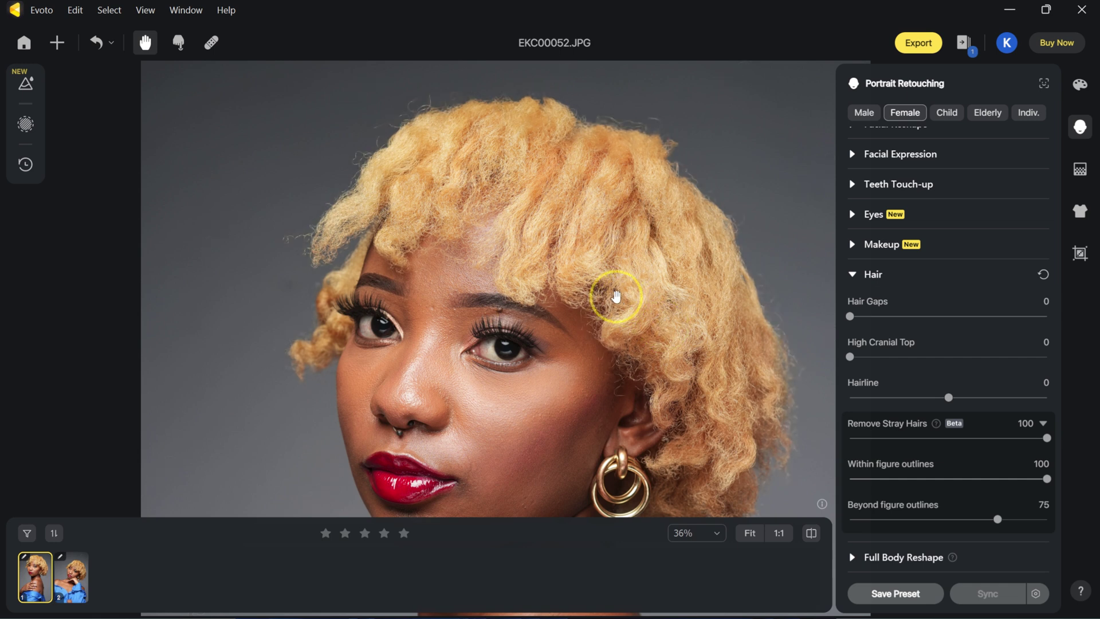
left_click_drag(998, 519, 1048, 518)
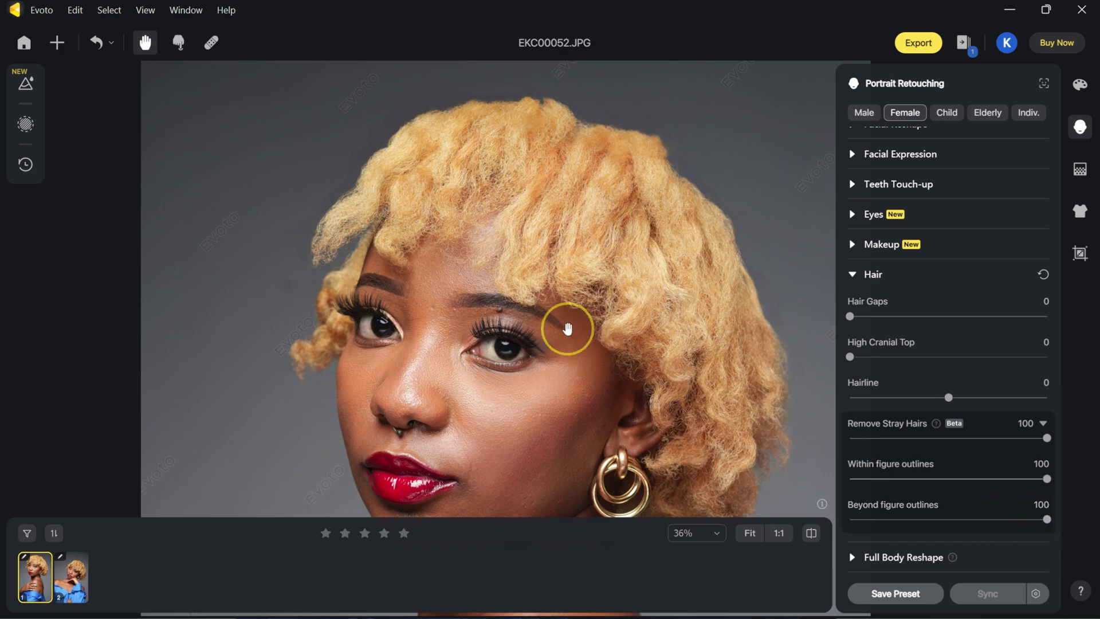
scroll(567, 329, "down", 4)
scroll(560, 319, "up", 2)
left_click_drag(570, 326, 525, 204)
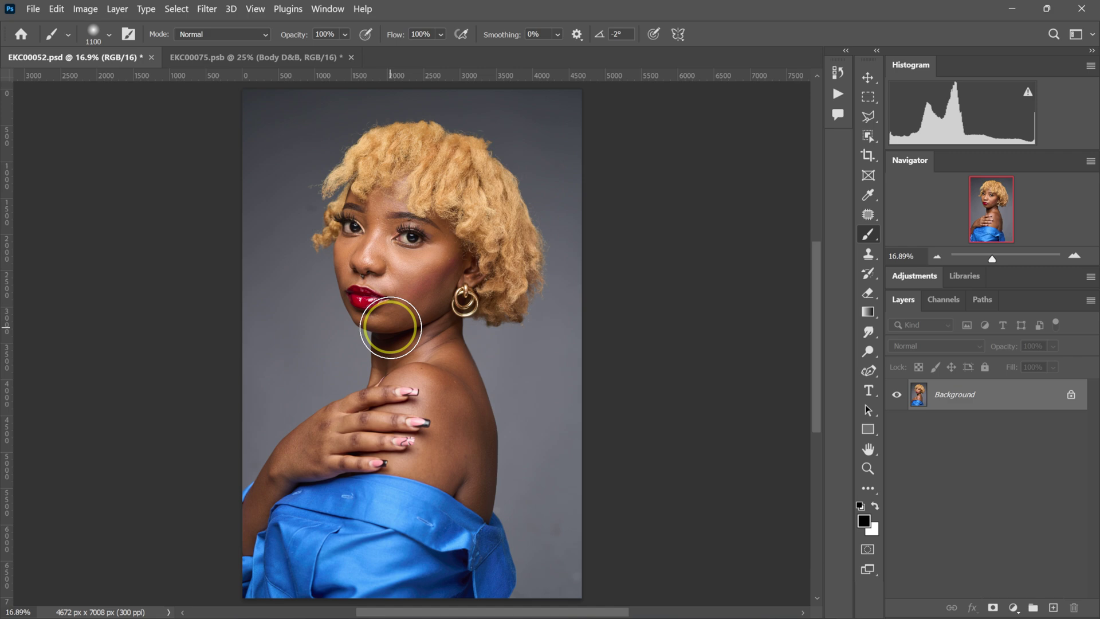
In Photoshop, use the Patch tool to replace the flyaway hairs beside the left of the hair with clean background
scroll(390, 327, "up", 5)
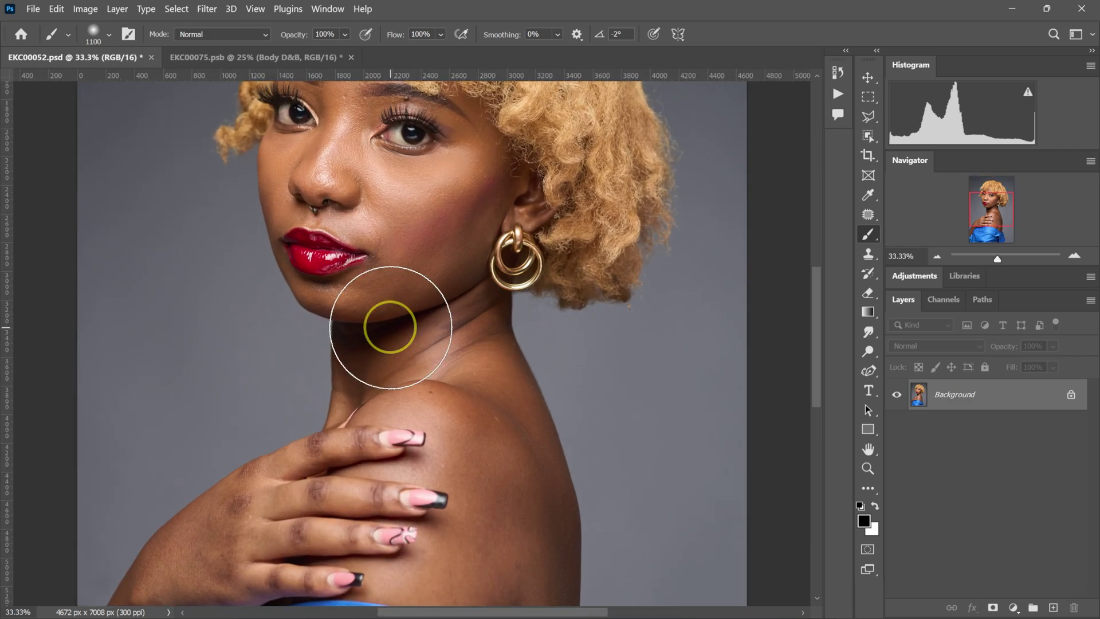
scroll(391, 327, "up", 3)
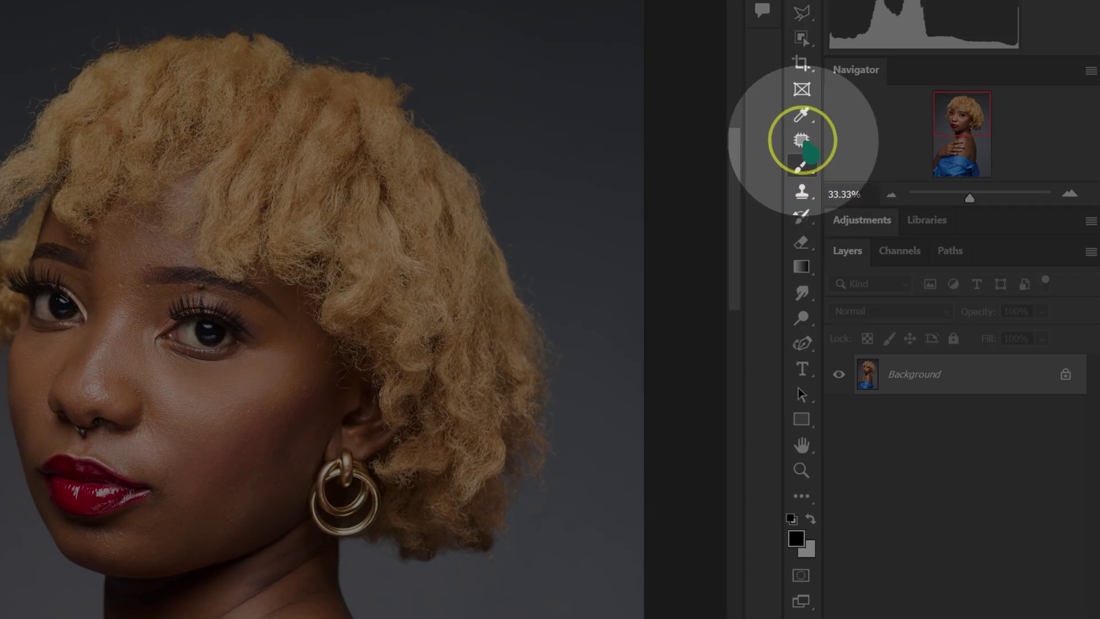
left_click(868, 195)
mouse_move(803, 126)
left_mouse_down()
mouse_move(888, 153)
mouse_move(887, 143)
mouse_move(896, 154)
mouse_move(911, 143)
mouse_move(877, 196)
left_mouse_up()
scroll(103, 310, "up", 4)
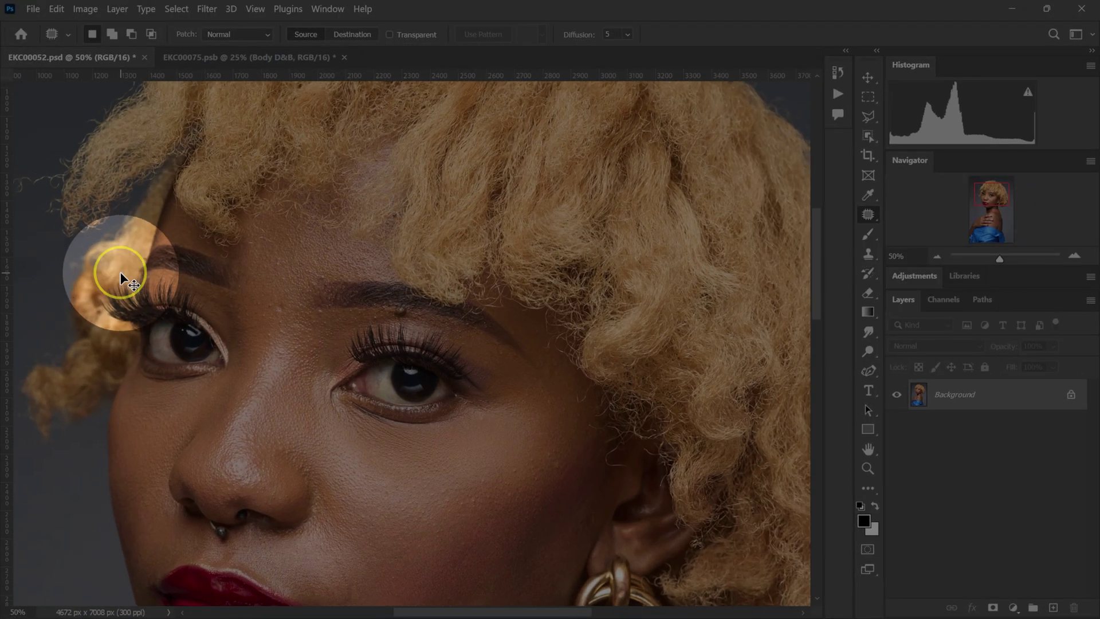
scroll(121, 273, "down", 2)
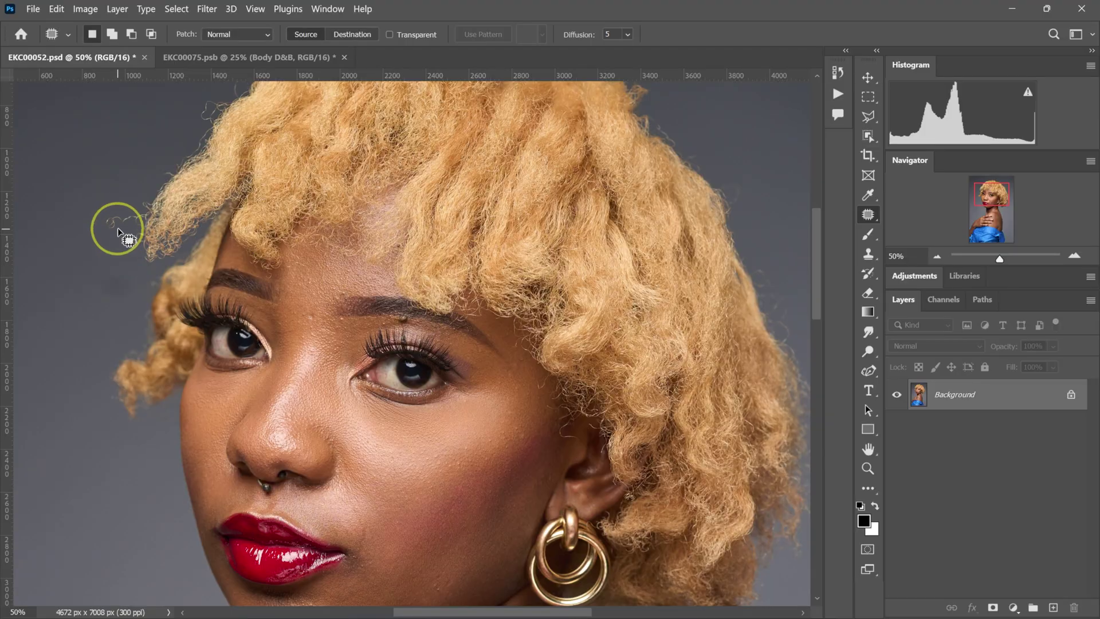
mouse_move(119, 229)
left_mouse_down()
mouse_move(118, 204)
mouse_move(99, 206)
mouse_move(128, 229)
mouse_move(130, 208)
mouse_move(118, 226)
left_mouse_up()
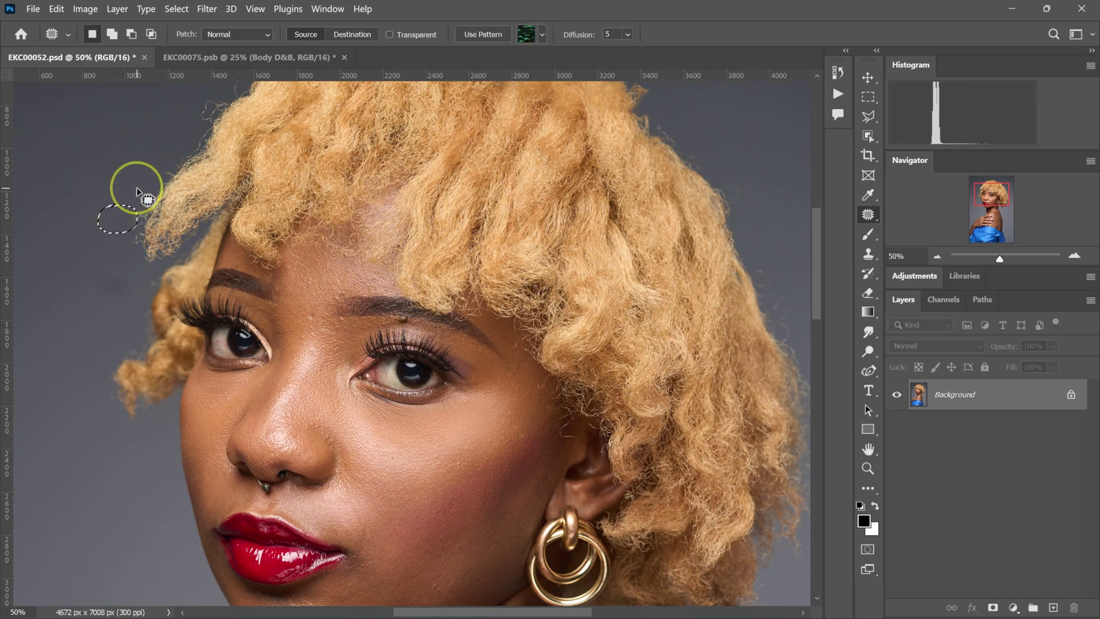
mouse_move(171, 167)
left_mouse_down()
mouse_move(161, 177)
mouse_move(172, 166)
mouse_move(148, 160)
mouse_move(209, 98)
mouse_move(197, 115)
mouse_move(226, 103)
mouse_move(179, 122)
left_mouse_up()
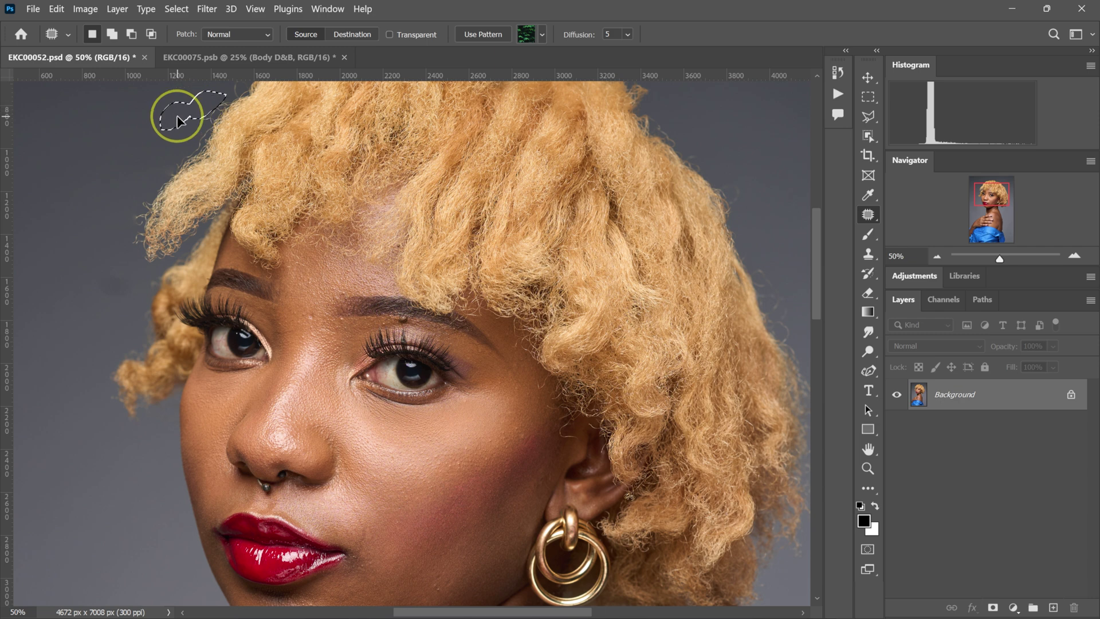
Patch further flyaway hairs along the upper-left outline of the hair using clean background
key("ctrl+minus")
mouse_move(344, 184)
left_mouse_down()
mouse_move(337, 189)
mouse_move(339, 172)
mouse_move(343, 185)
left_mouse_up()
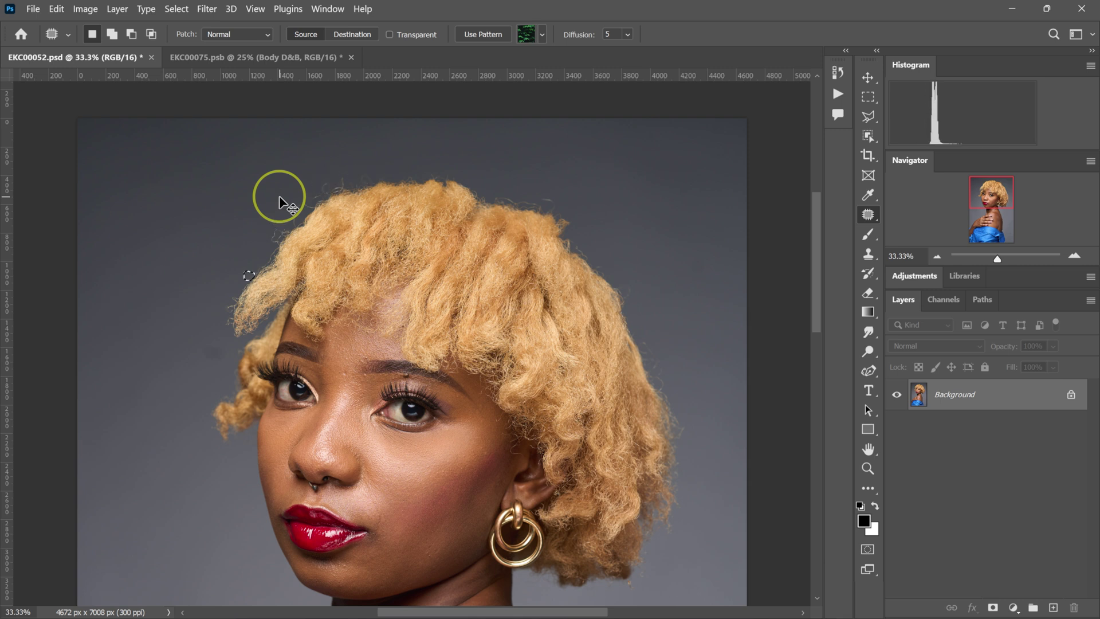
left_click(279, 202)
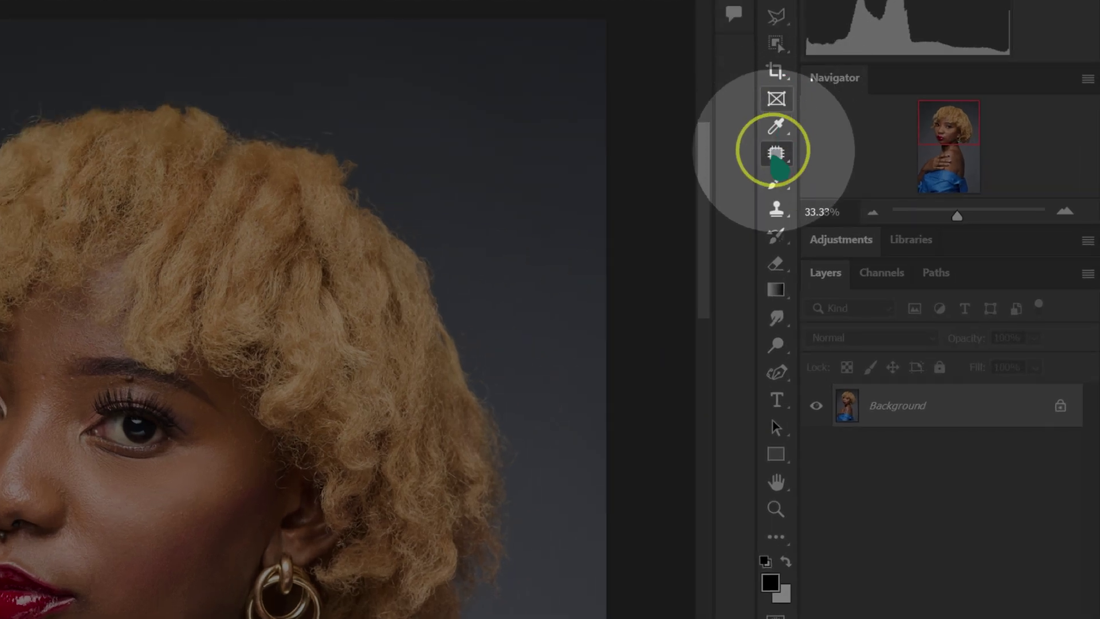
Clone clean background over the flyaway hairs left of the head using the Clone Stamp tool with a size 90 brush
left_click(868, 253)
right_click(791, 211)
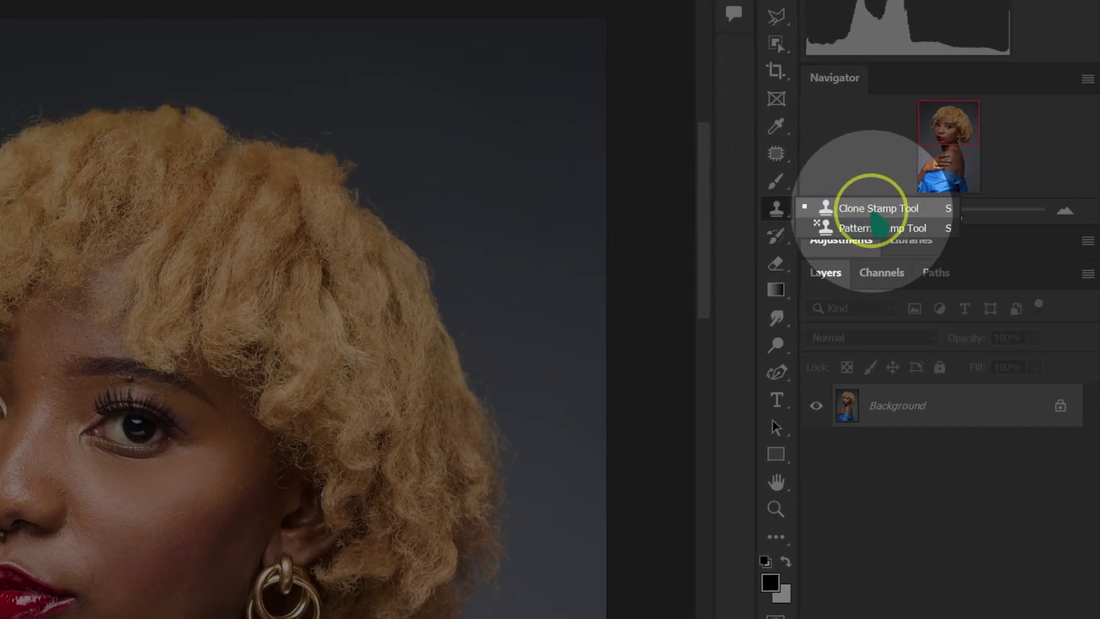
left_click(854, 209)
scroll(392, 325, "up", 1)
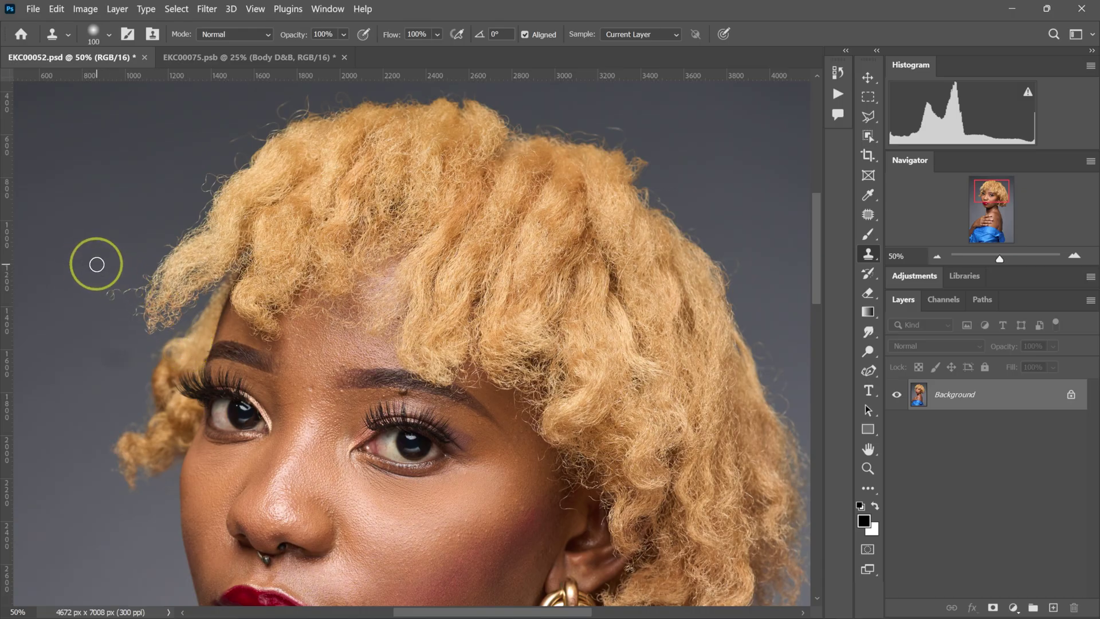
key("alt")
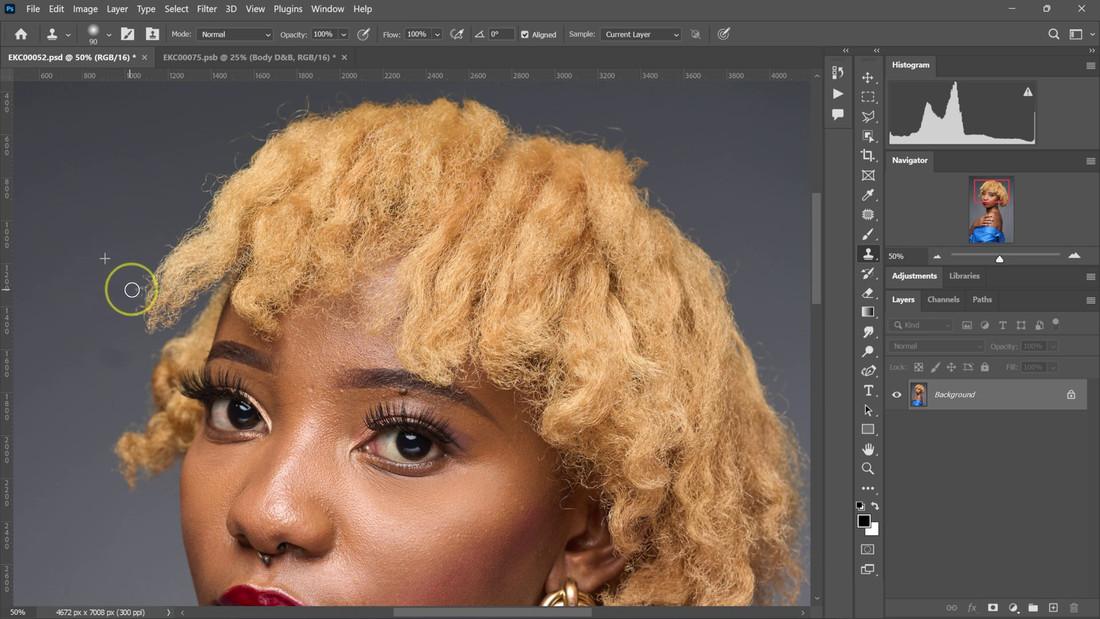
left_click(214, 170)
left_click_drag(215, 169, 207, 175)
Resample the background near the left hair outline and clone out the remaining flyaways there
left_click(178, 183, "alt")
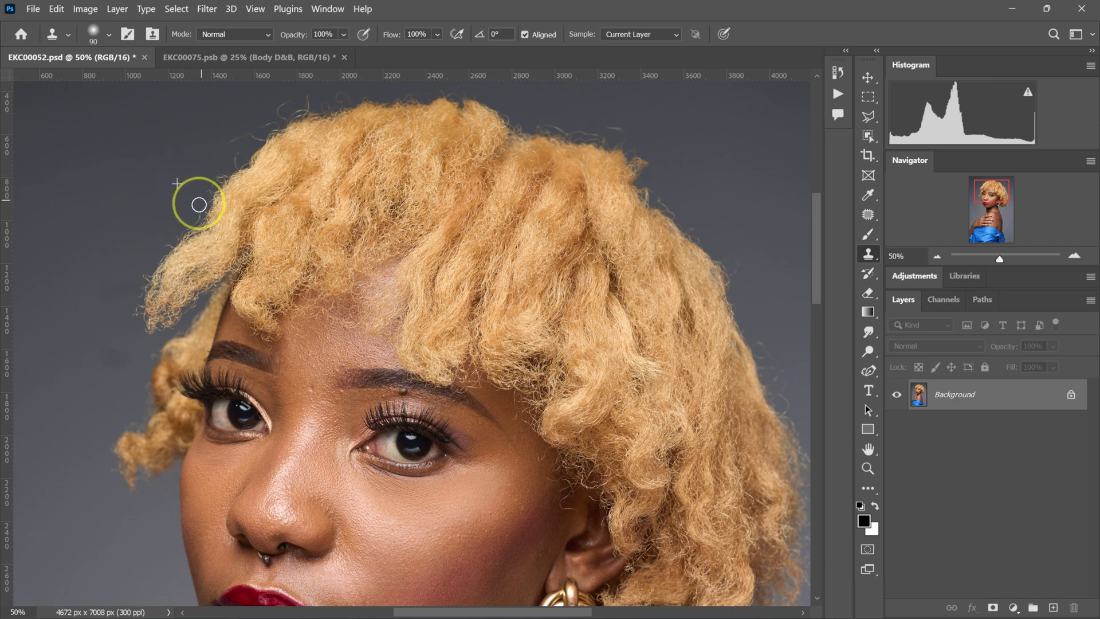
left_click(98, 265)
left_click(111, 266)
Sample background beside the upper-left hair outline and clone away the flyaways up toward the top of the head
left_click(148, 183, "alt")
left_click(213, 126, "alt")
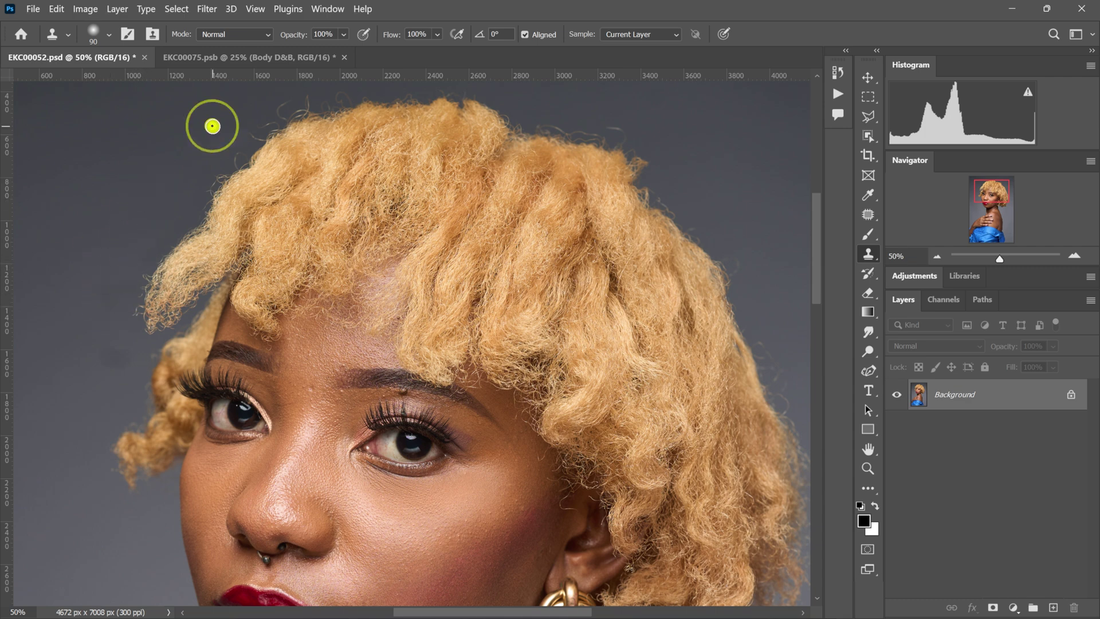
left_click(236, 115)
left_click(275, 122)
left_click(280, 93)
left_click(281, 105)
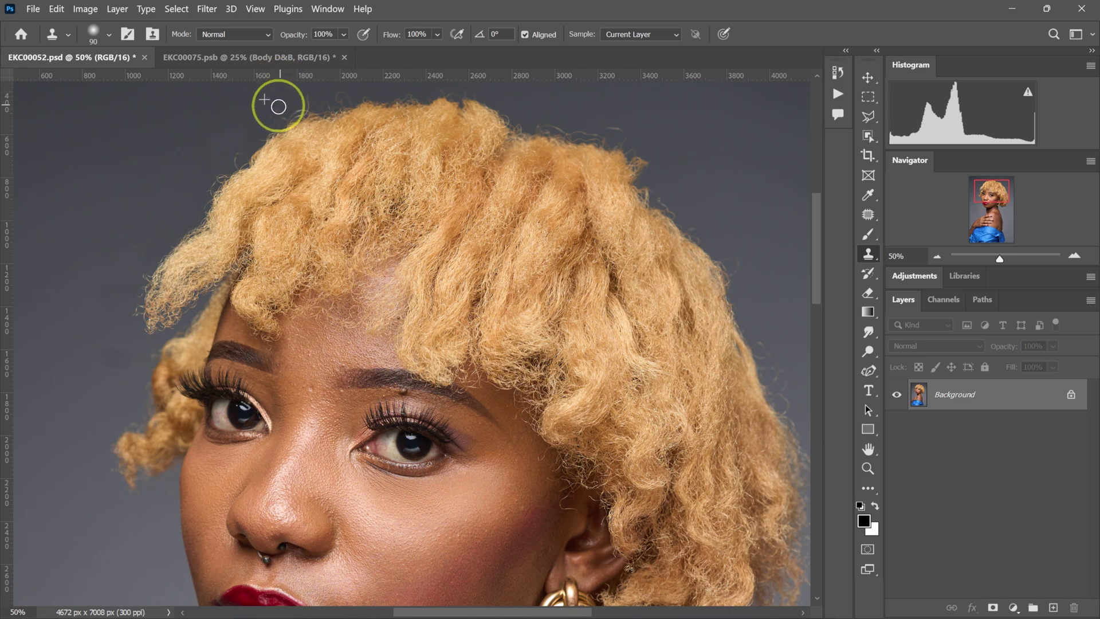
left_click(239, 153)
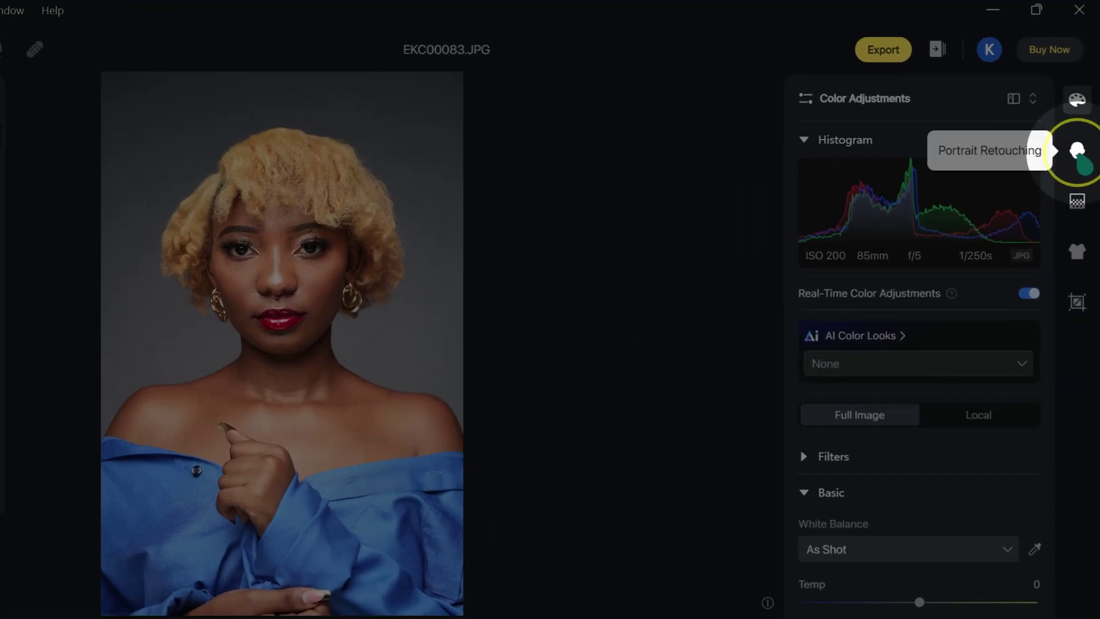
Set Freckle & Acne removal to 100 for female subjects in Portrait Retouching and compare with the original
left_click(1077, 151)
left_click(875, 135)
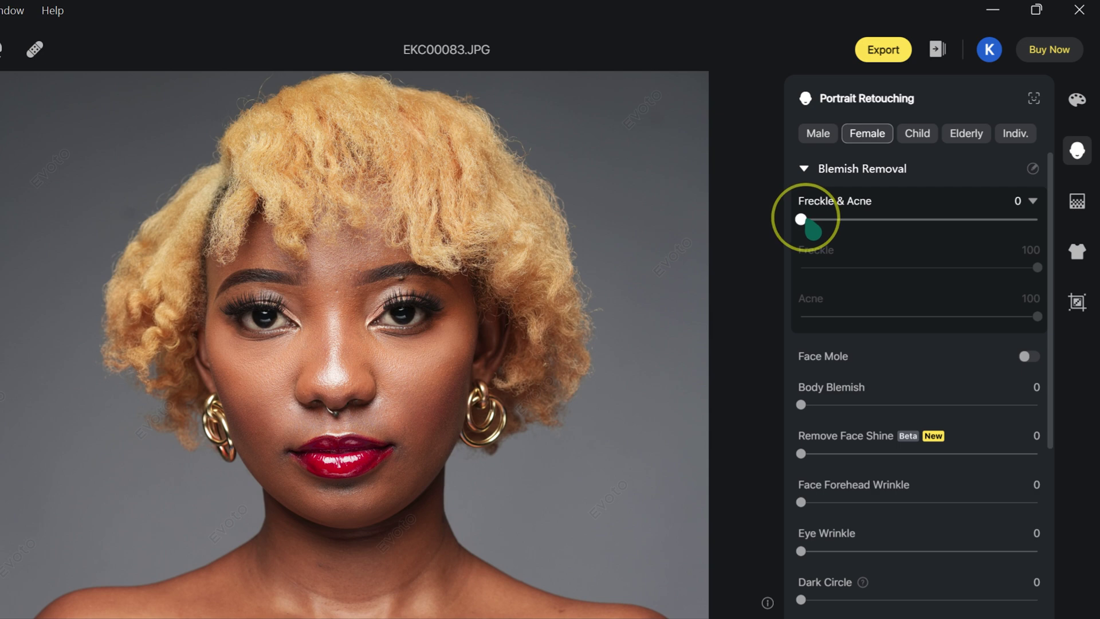
left_click_drag(801, 219, 1044, 221)
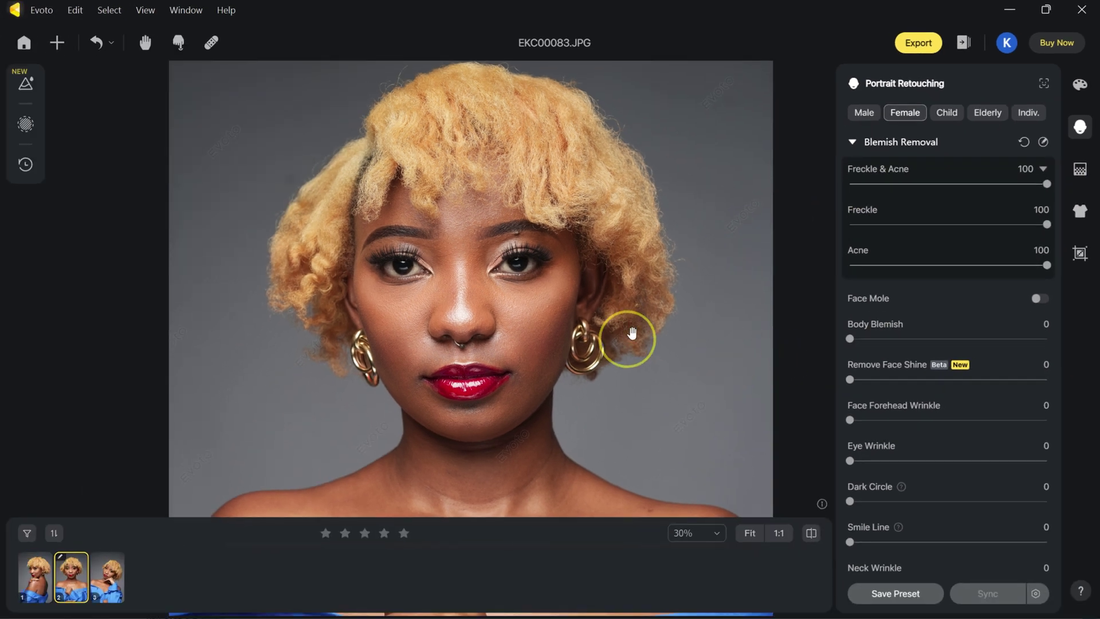
left_click(819, 539)
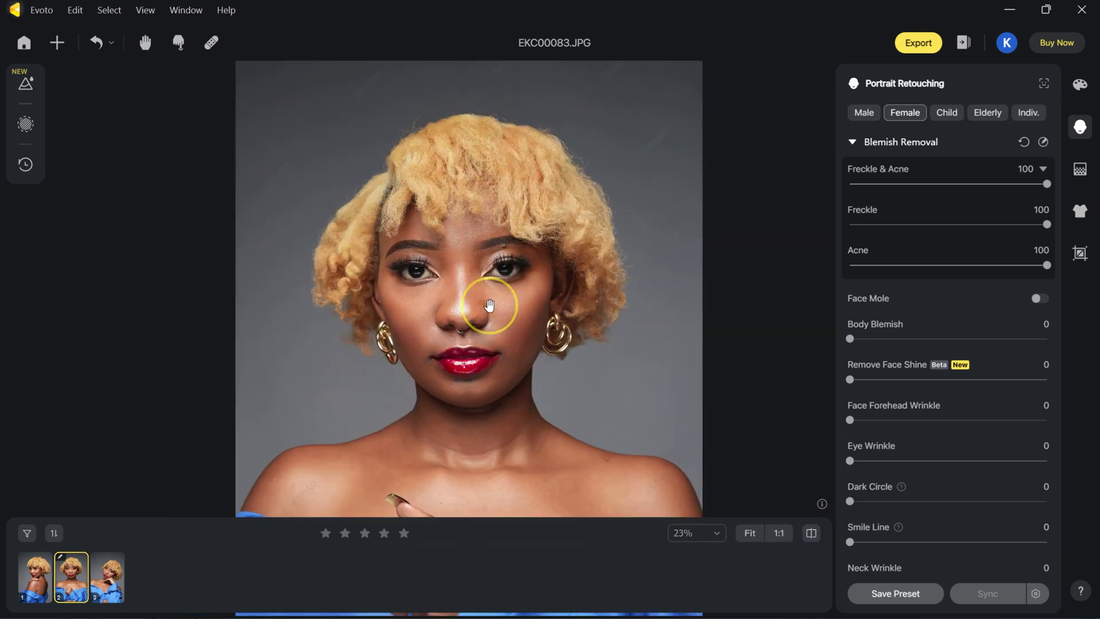
Set Body Blemish removal to 100 to clean up the skin on the shoulders and chest
scroll(493, 349, "down", 3)
scroll(535, 239, "up", 2)
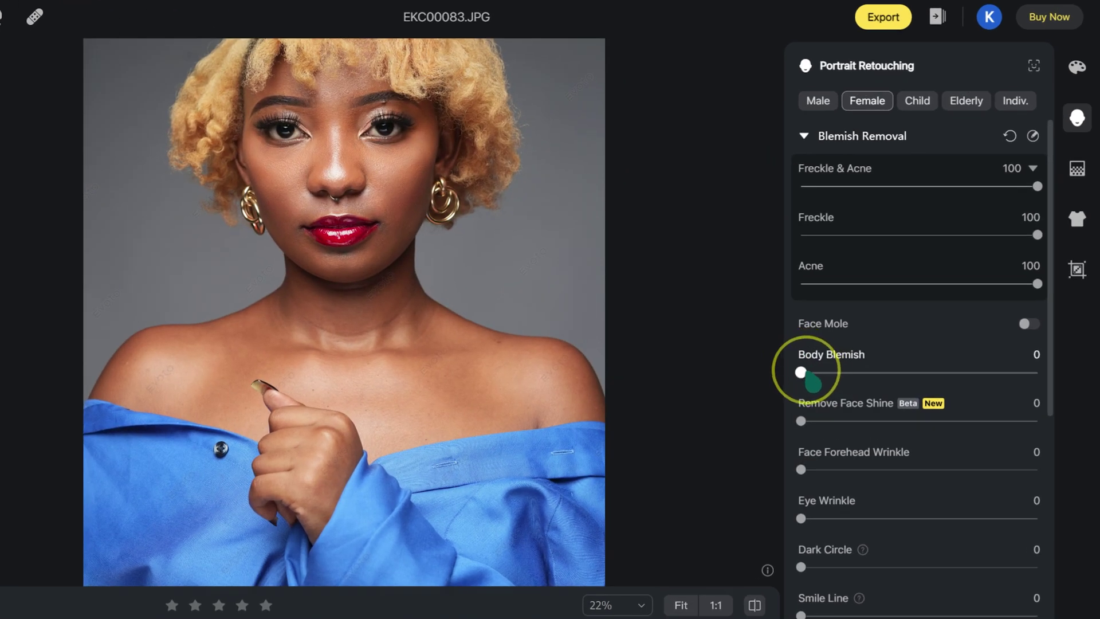
left_click_drag(850, 339, 1046, 366)
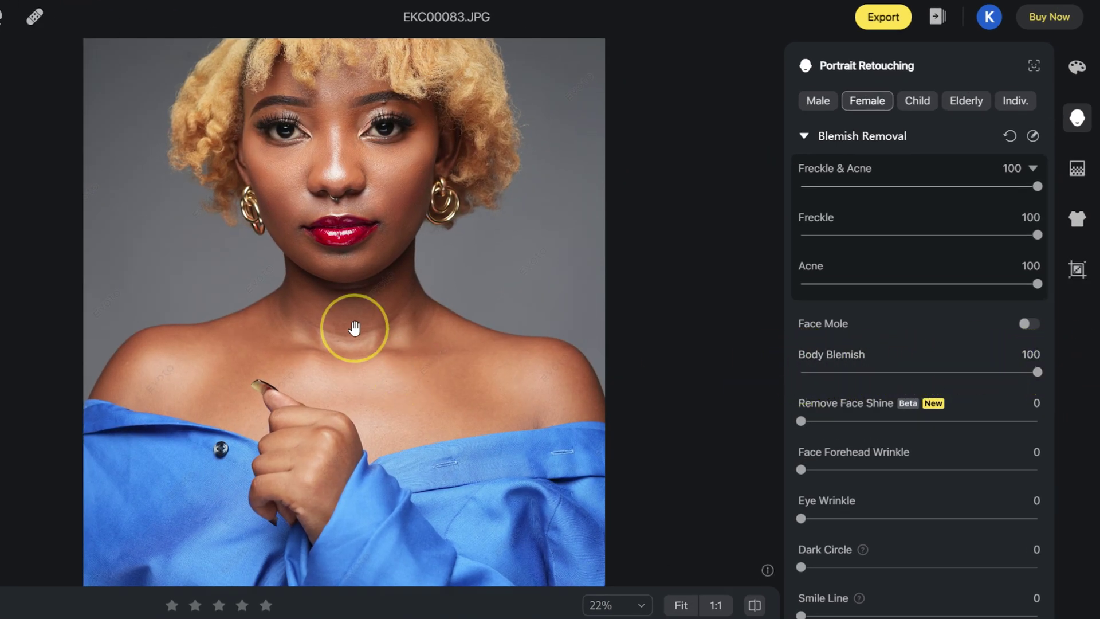
scroll(354, 328, "up", 2)
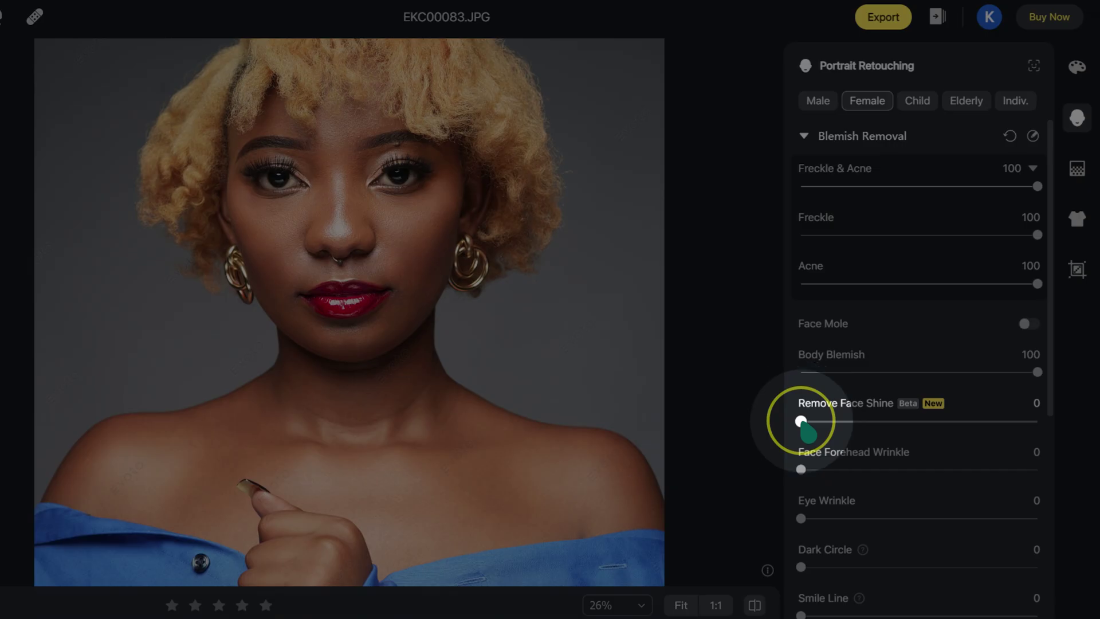
Try Remove Face Shine at 100, compare it with the original, and return it to 0
left_click_drag(801, 422, 1038, 421)
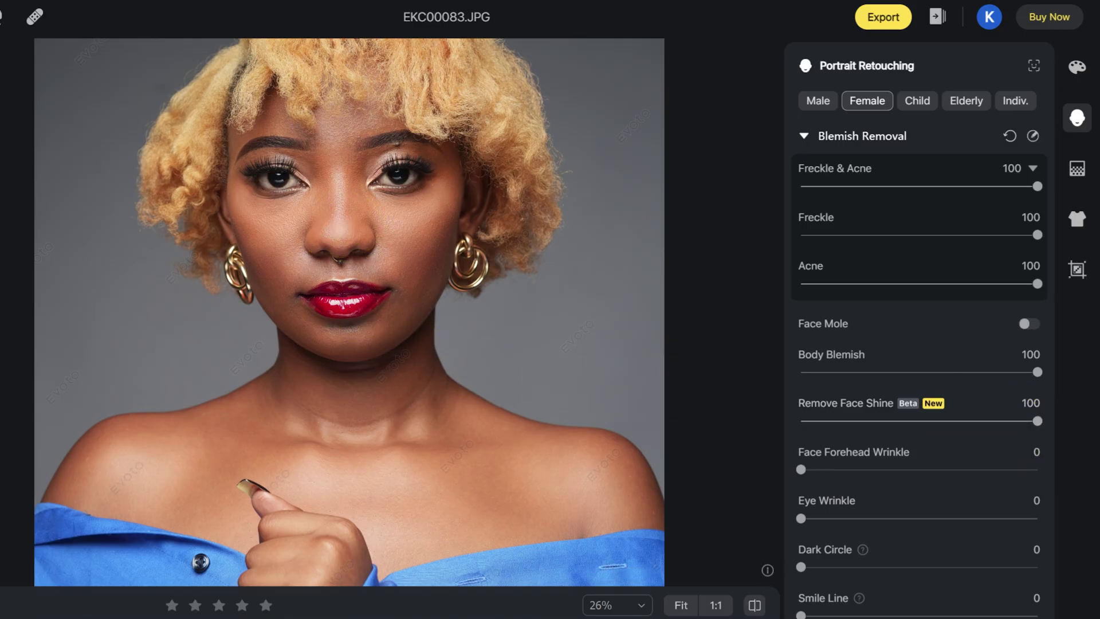
left_click(757, 607)
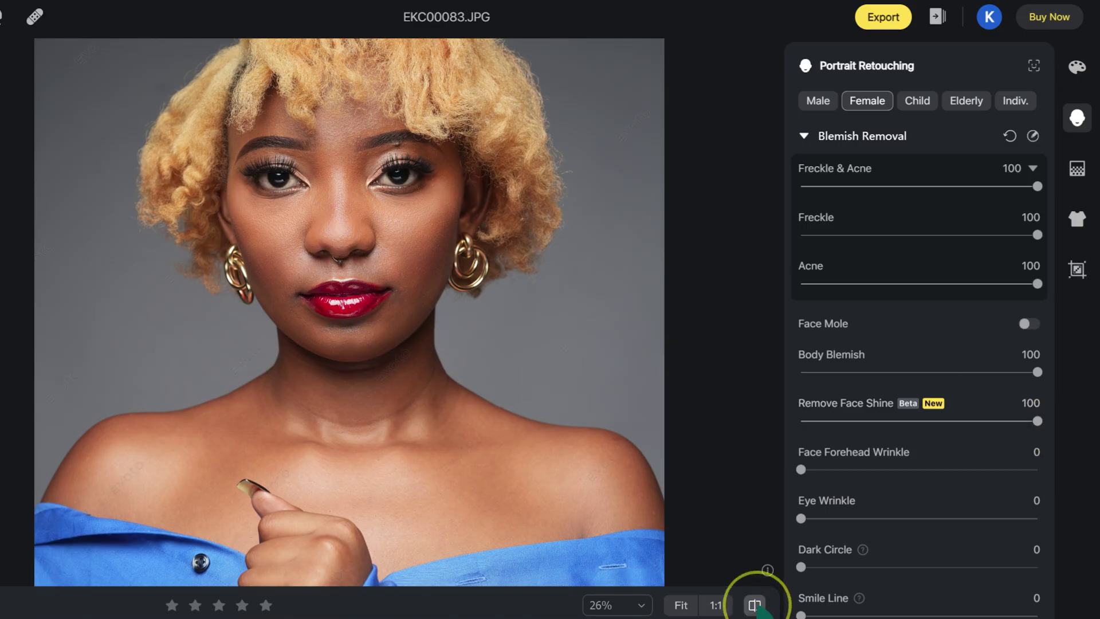
left_click_drag(801, 423, 1043, 430)
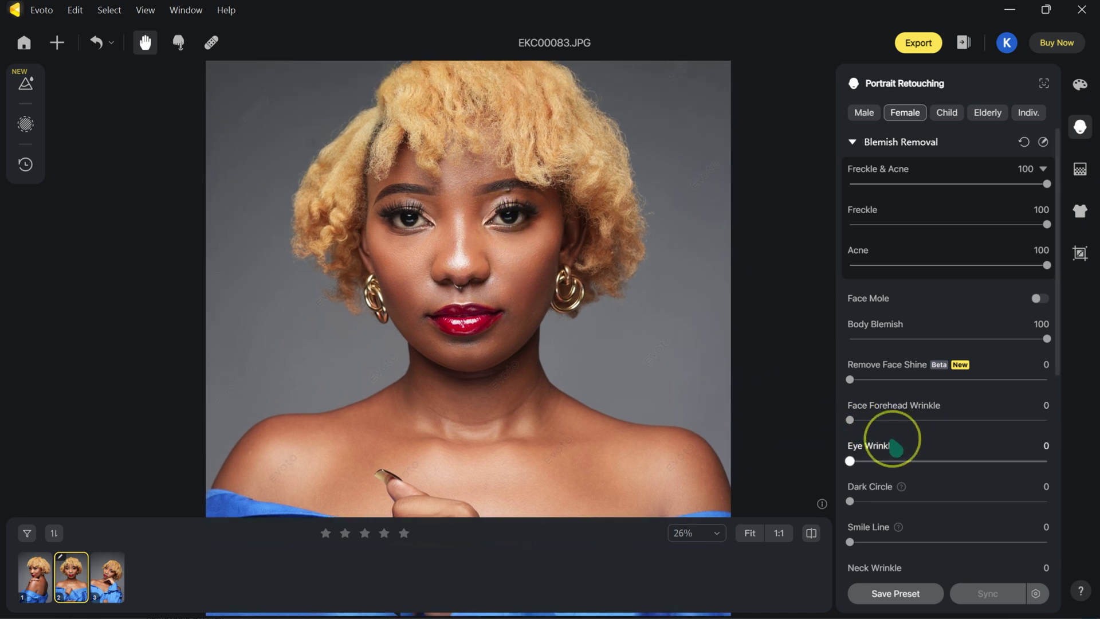
Set Face Forehead Wrinkle and Eye Wrinkle to 100 and compare the face with the original
left_click_drag(850, 420, 1096, 428)
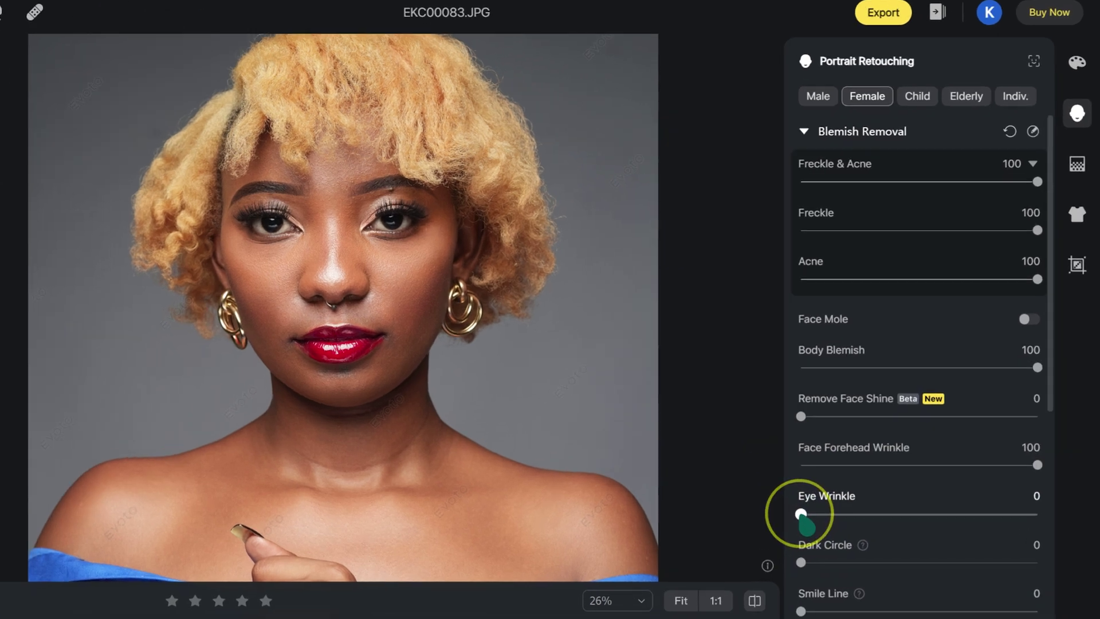
left_click_drag(849, 461, 1030, 461)
left_click_drag(1019, 514, 1081, 520)
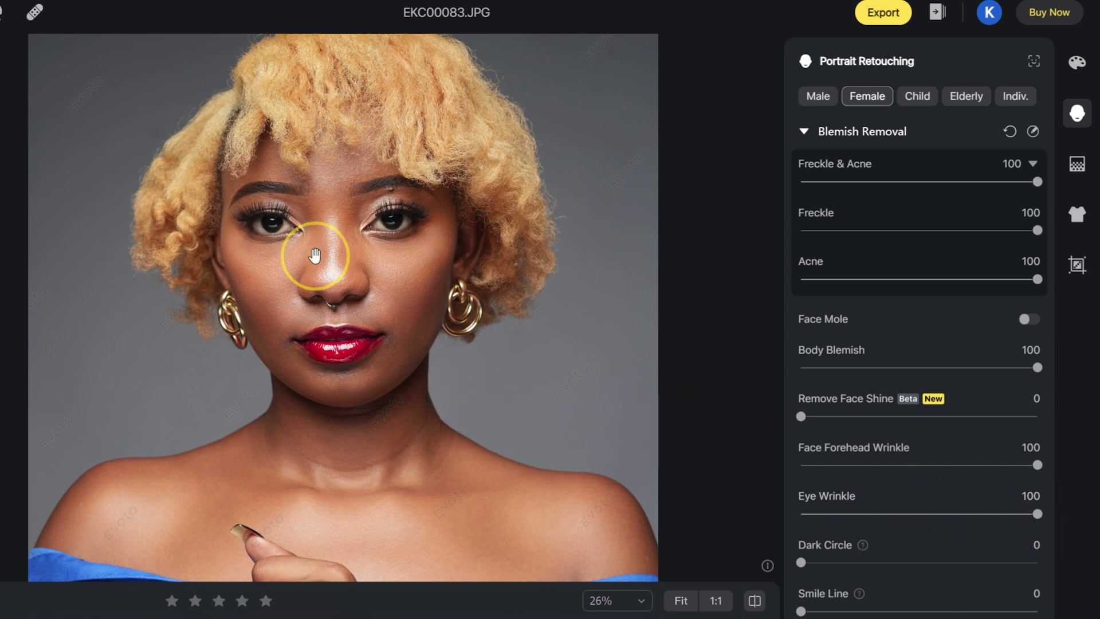
scroll(319, 257, "up", 2)
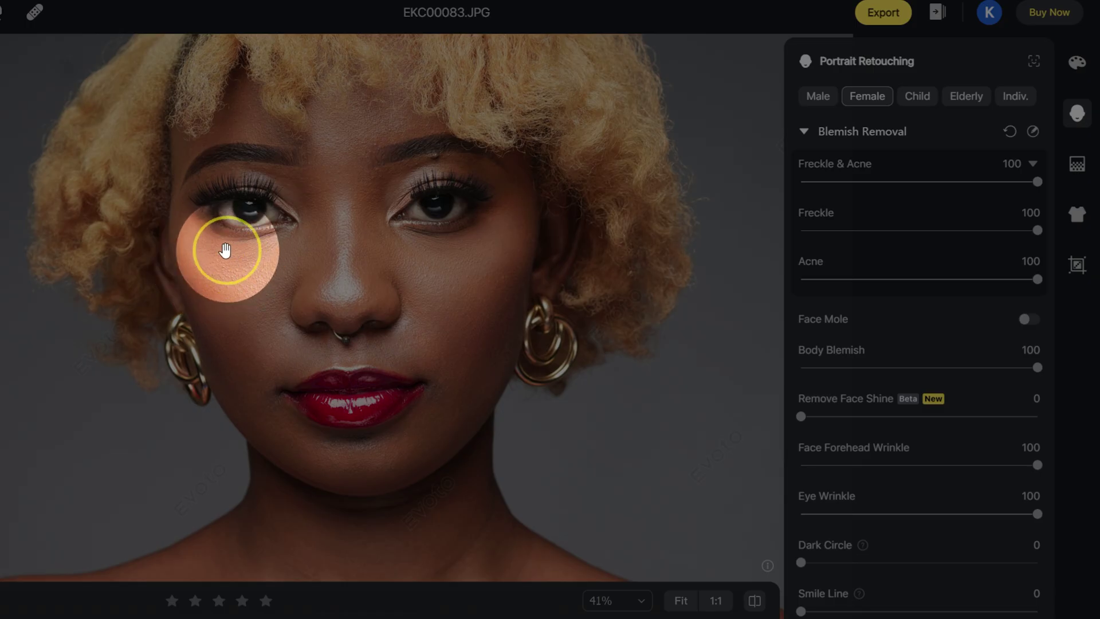
left_click(755, 601)
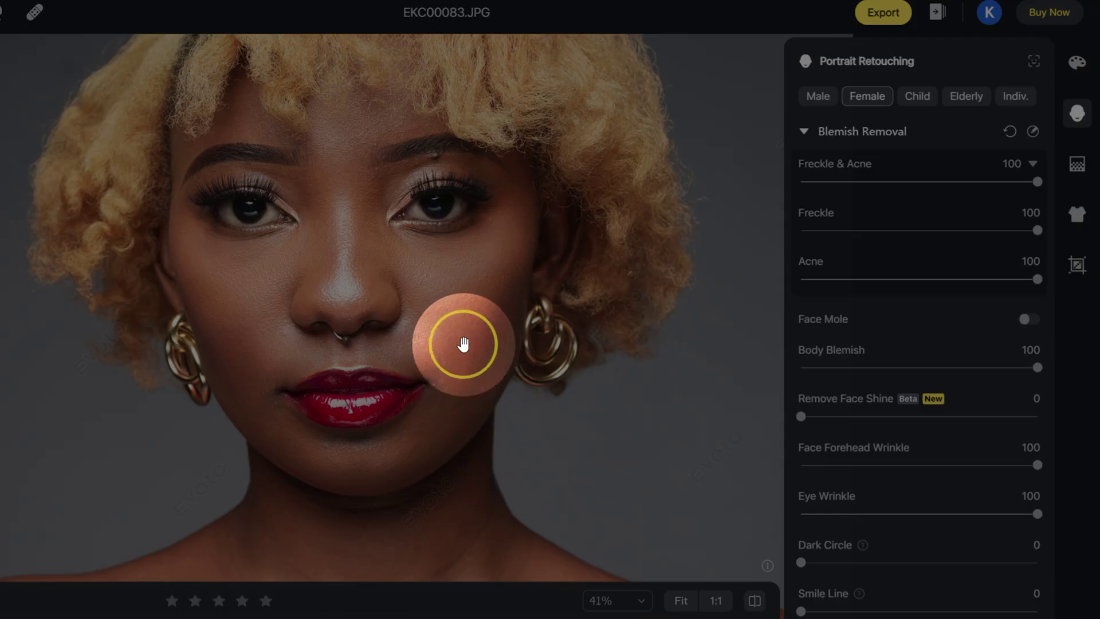
Set Dark Circle removal to 99 and compare the under-eye area with the original
scroll(462, 338, "down", 3)
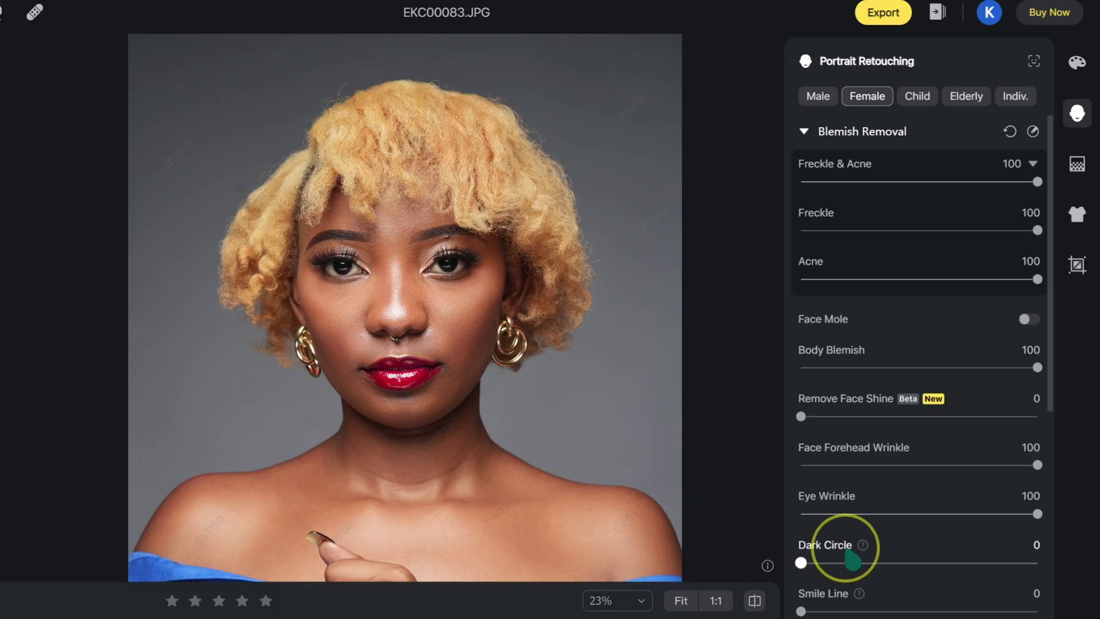
scroll(860, 528, "down", 1)
left_click(801, 508)
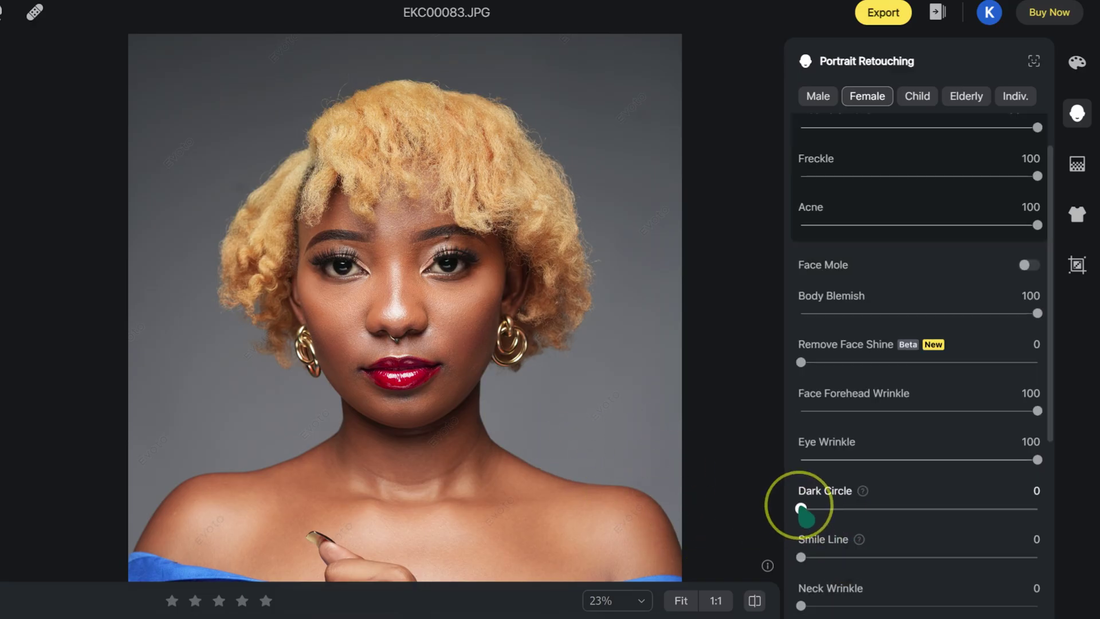
left_click_drag(801, 509, 1035, 508)
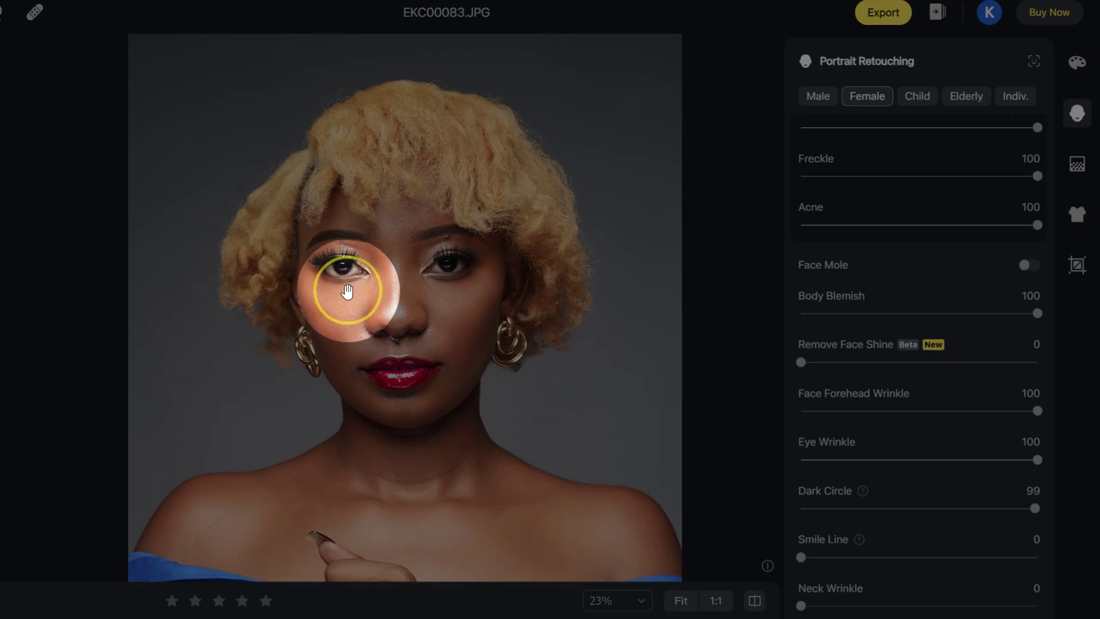
left_click(754, 601)
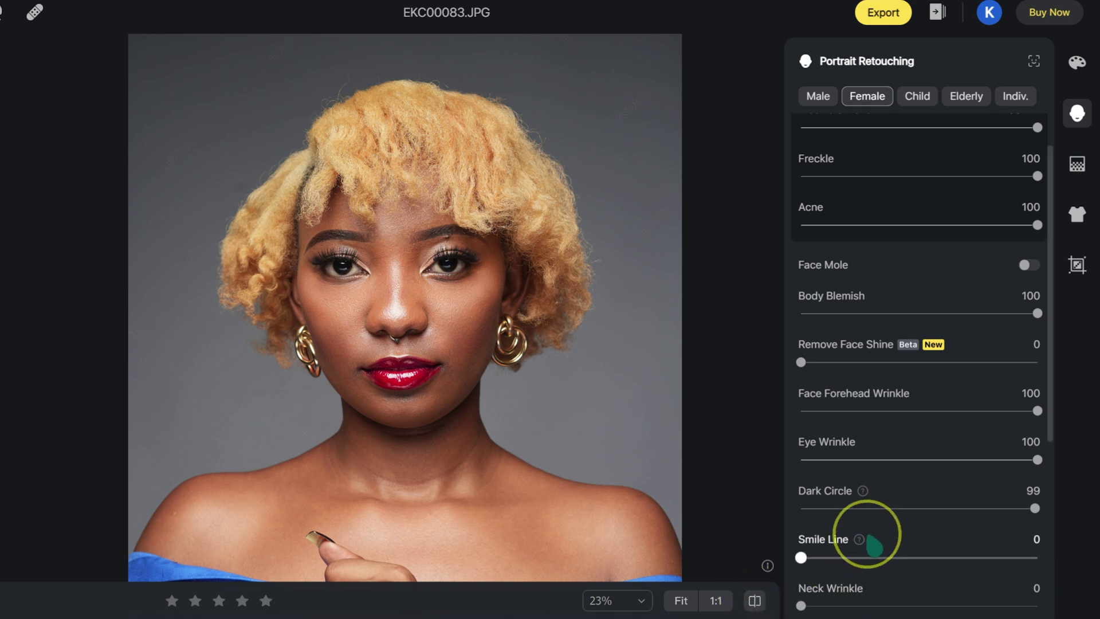
Set Smile Line reduction to 100 and check the result around the nose and mouth
scroll(871, 527, "down", 1)
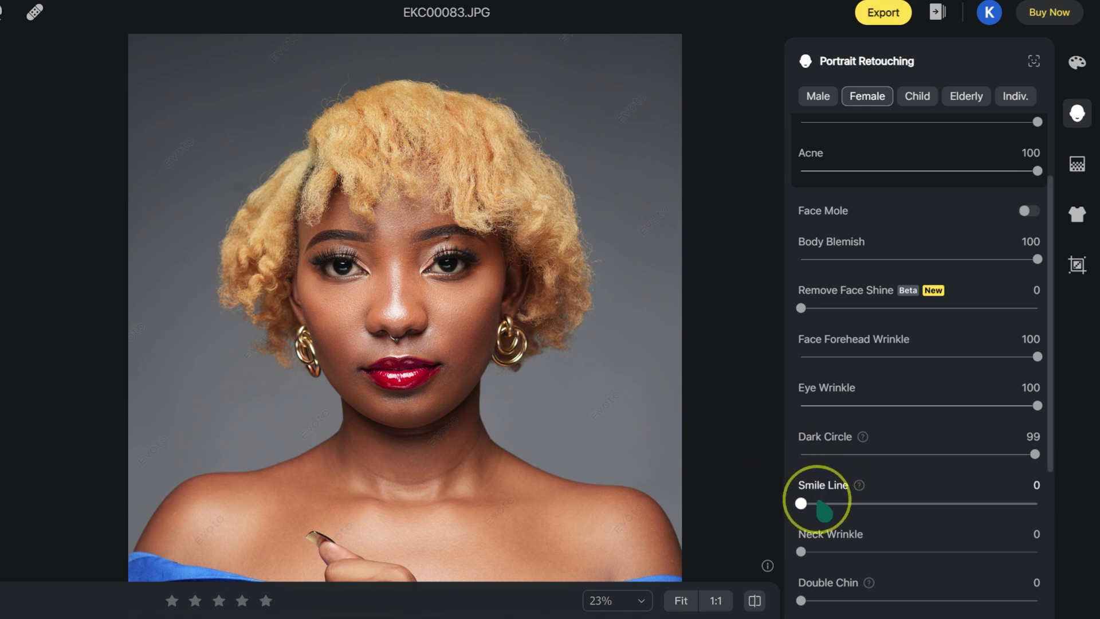
left_click_drag(800, 502, 1041, 494)
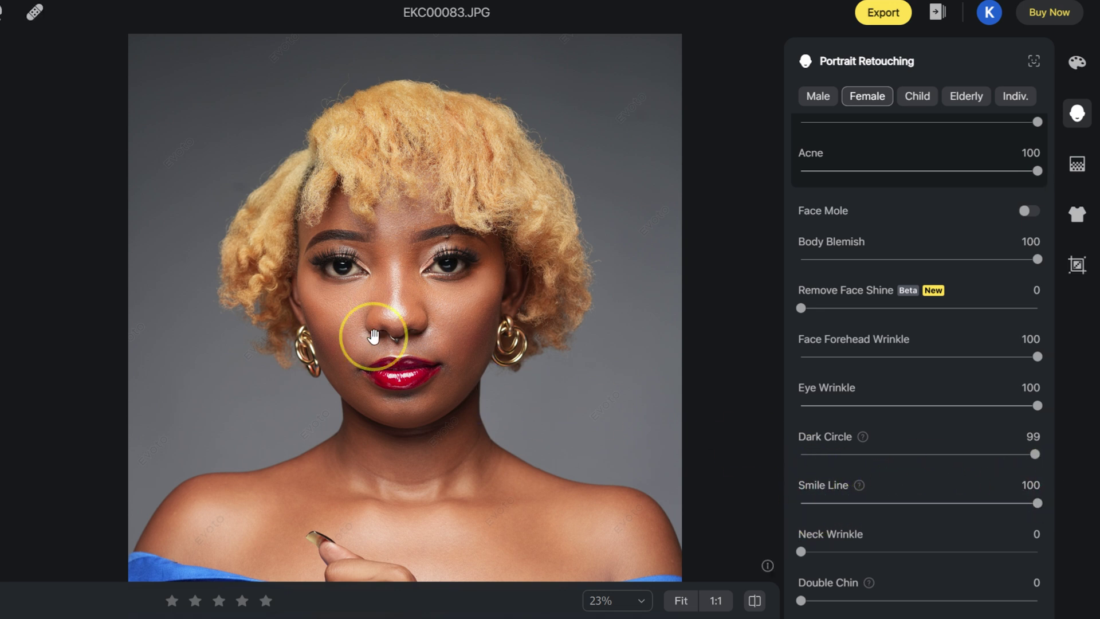
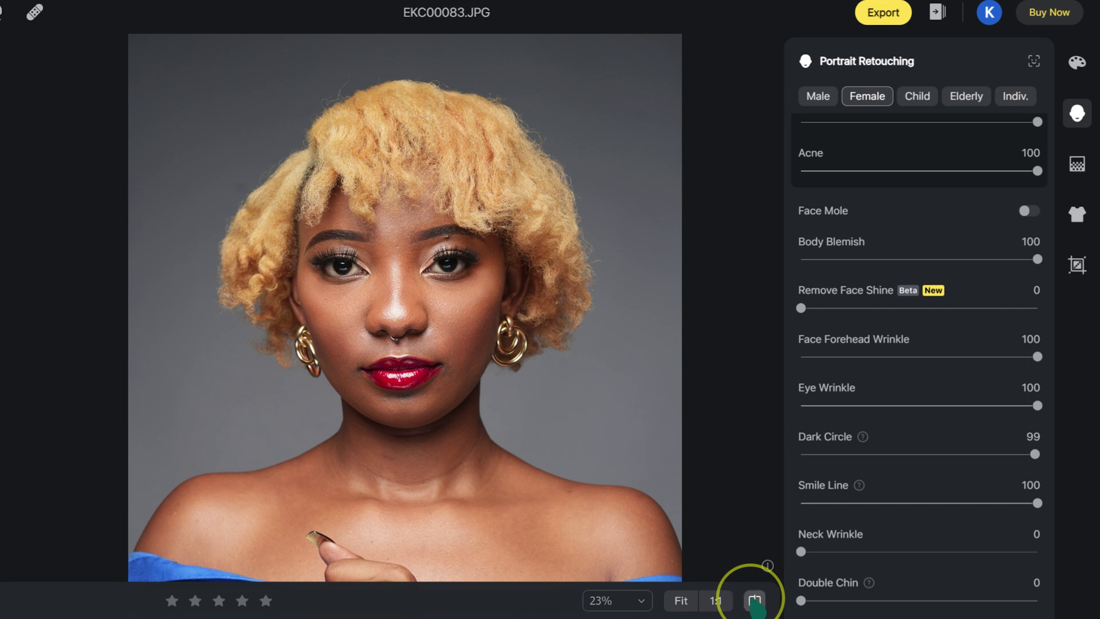
scroll(454, 376, "down", 2)
scroll(449, 388, "up", 3)
scroll(435, 344, "down", 3)
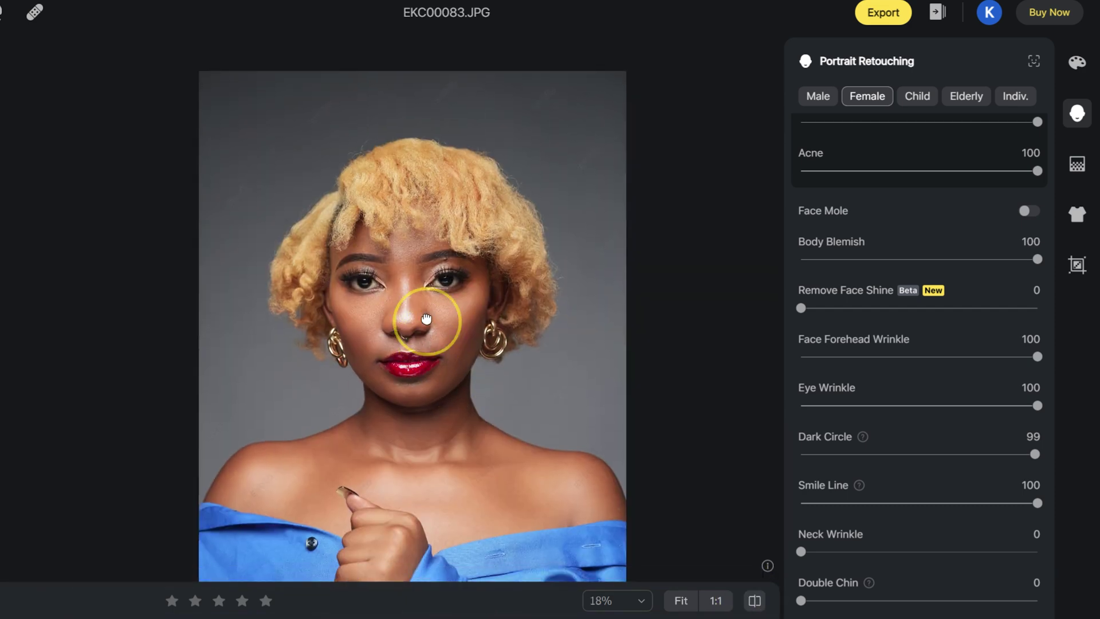
Set Neck Wrinkle reduction to 100 and check the result on the neck
scroll(916, 504, "down", 2)
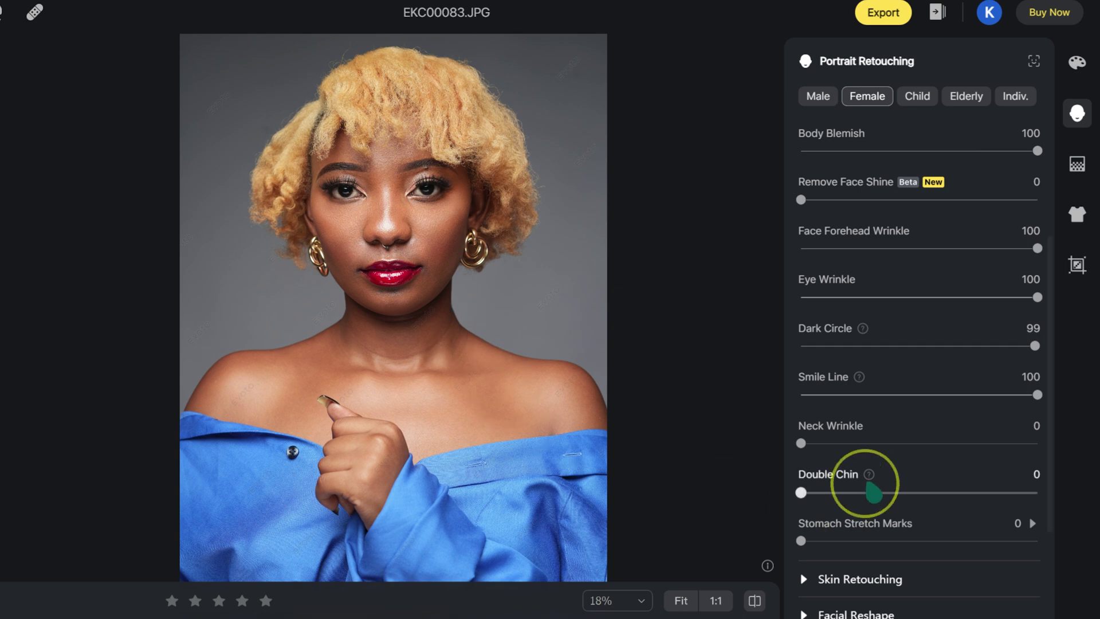
left_click_drag(801, 443, 1070, 454)
scroll(427, 310, "up", 2)
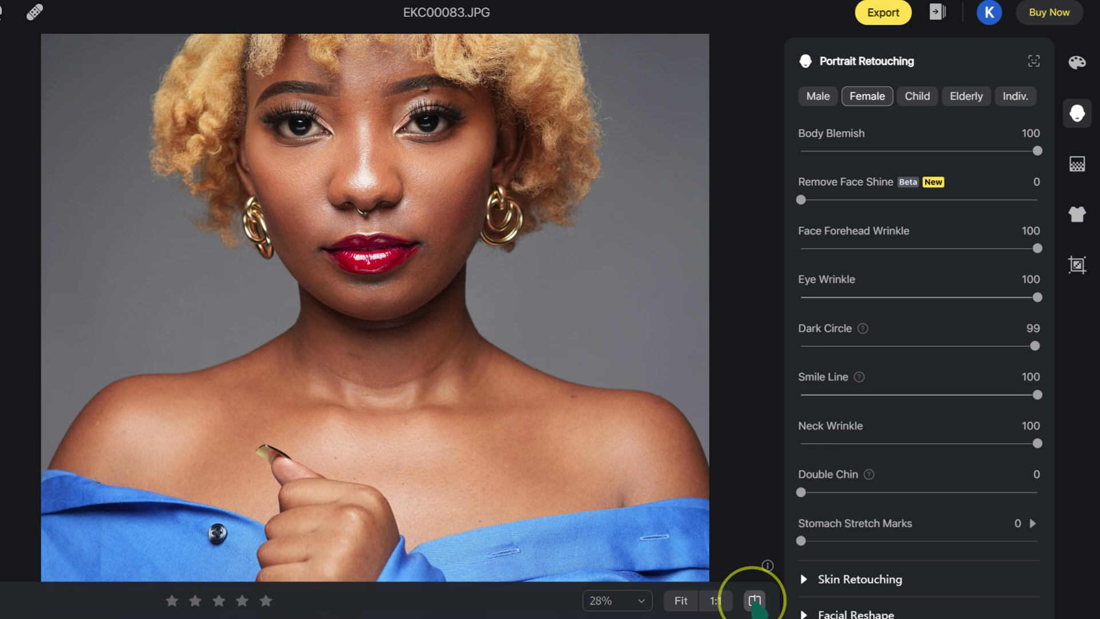
scroll(542, 356, "down", 2)
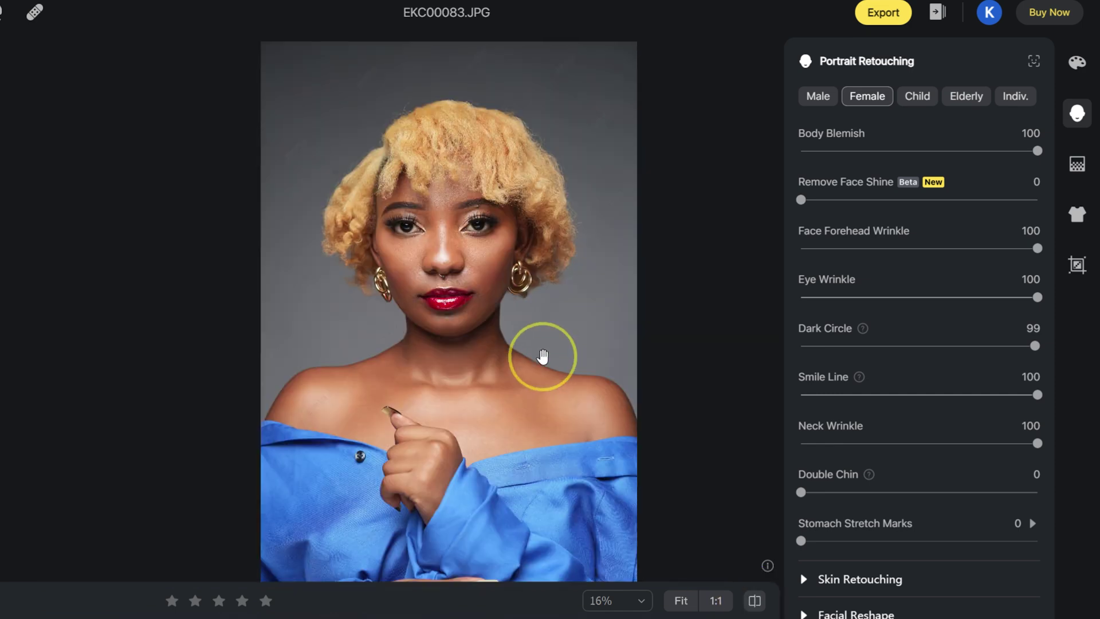
left_click_drag(516, 312, 437, 263)
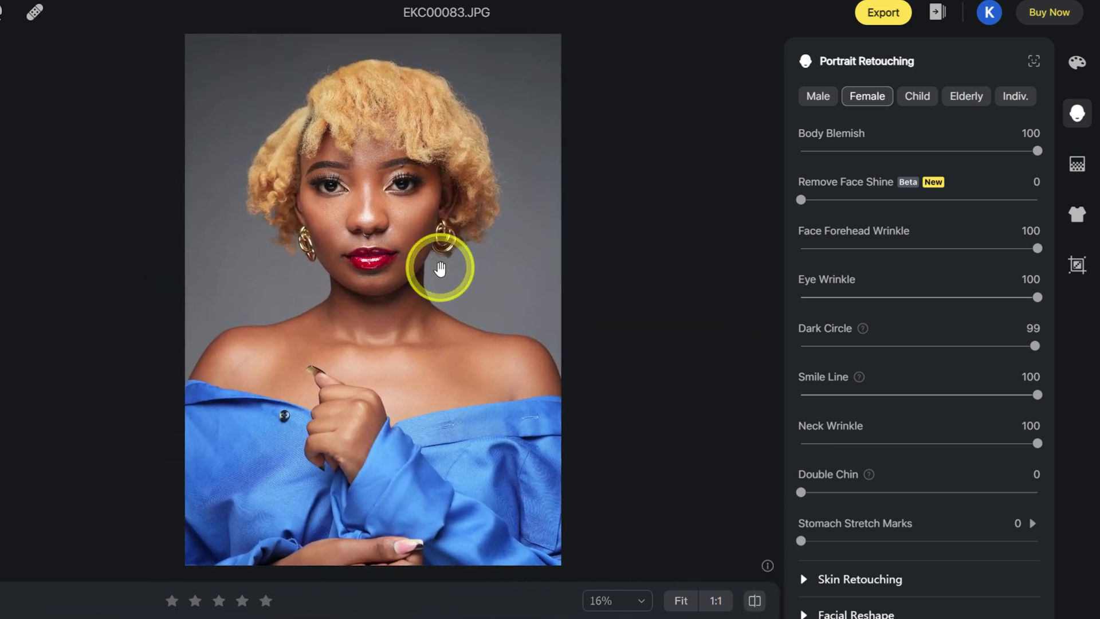
Set Double Chin reduction to 100 and compare the chin area with the original
scroll(914, 580, "down", 2)
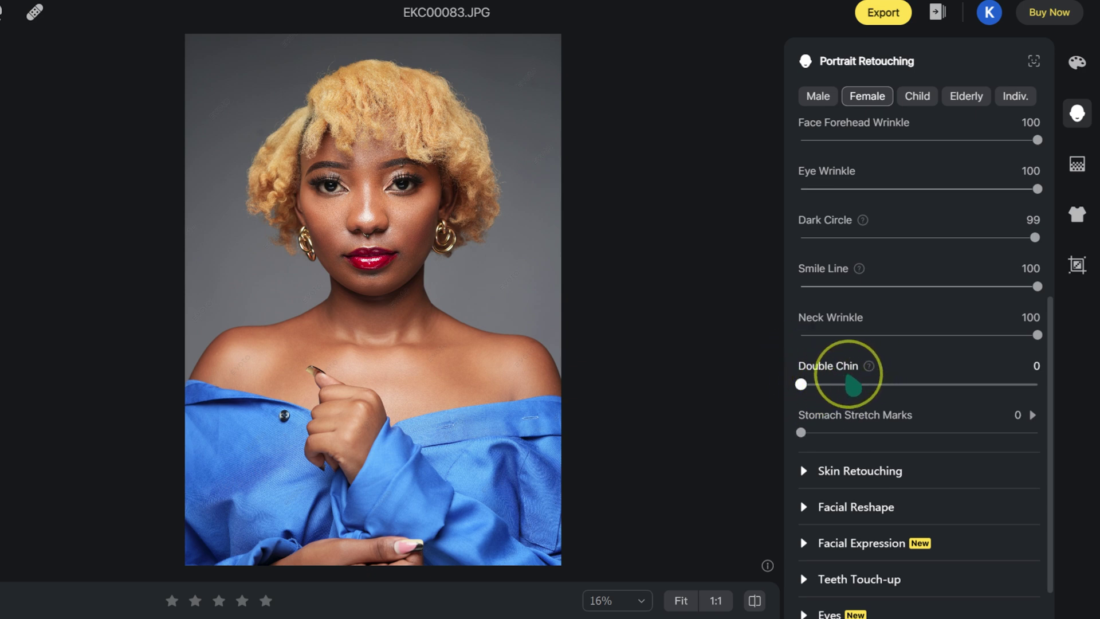
left_click_drag(801, 383, 1038, 384)
scroll(399, 294, "up", 2)
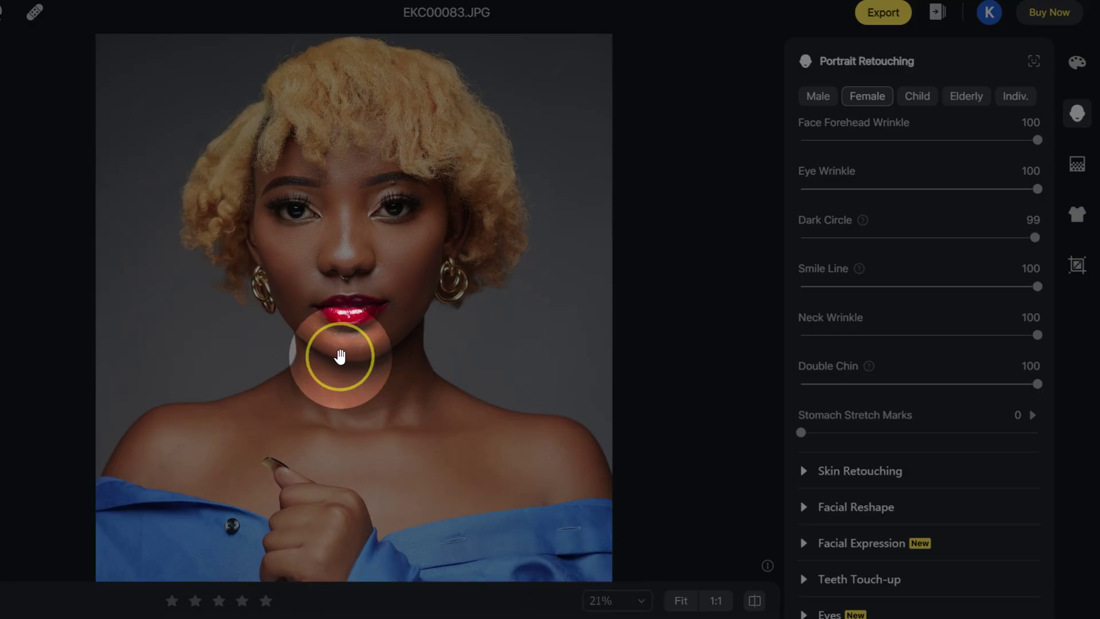
left_click(756, 602)
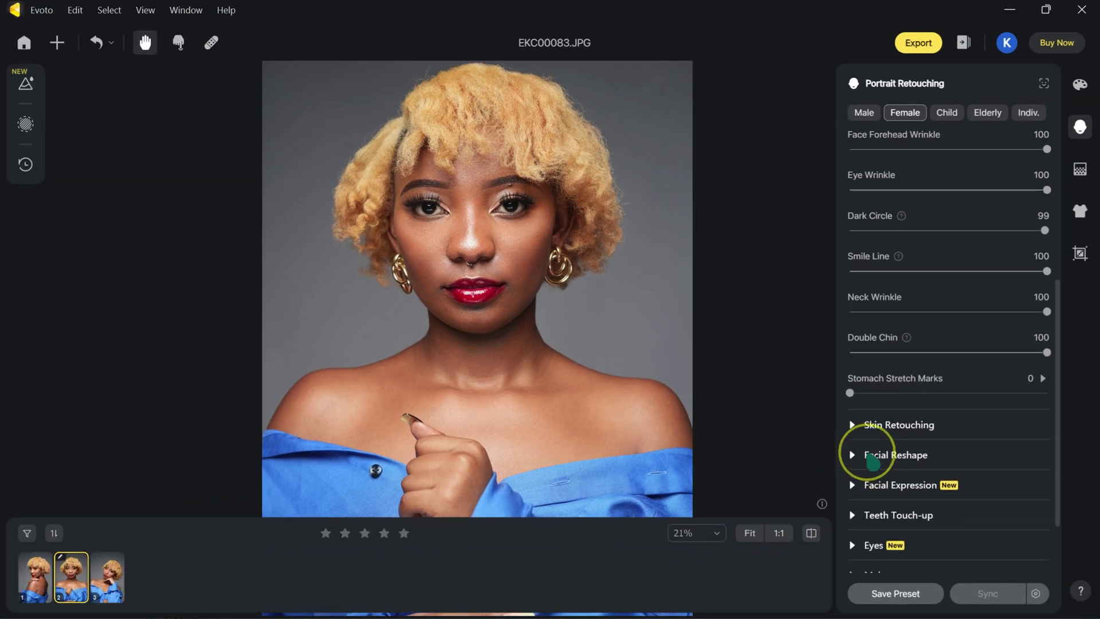
Collapse the Blemish Removal settings and set Smooth Face Skin (Dodge & Burn) to 90 under Skin Retouching
left_click(804, 470)
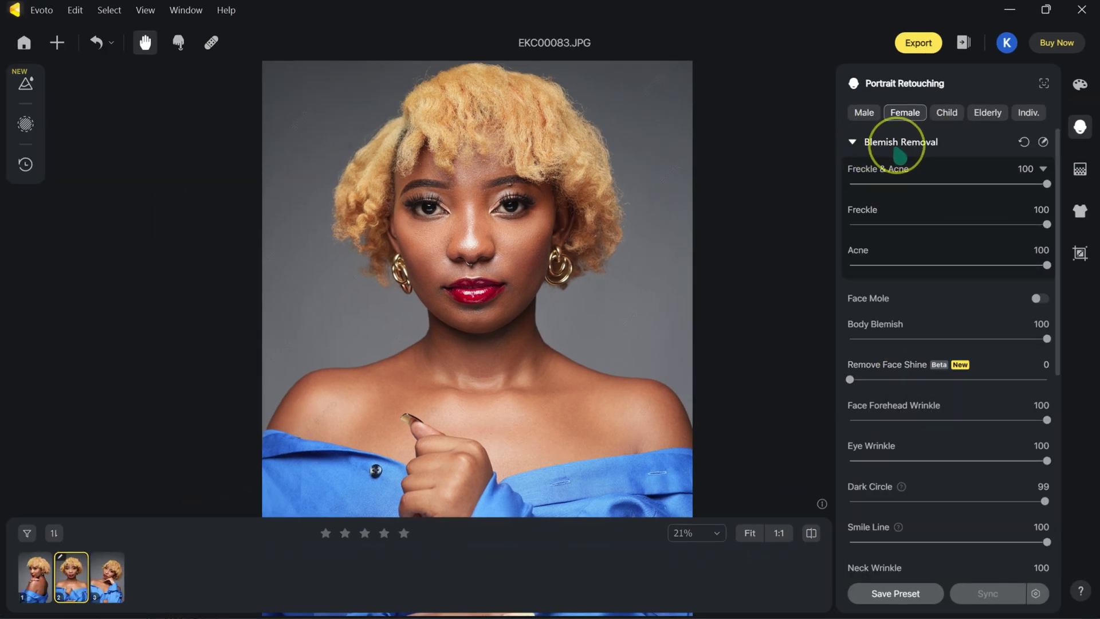
left_click(854, 141)
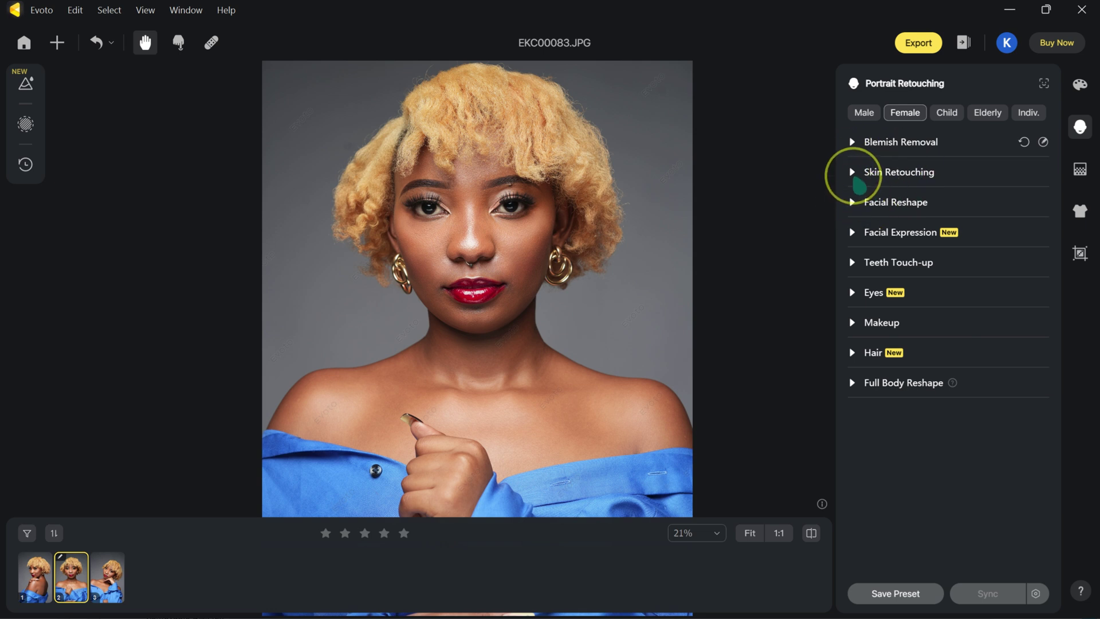
left_click(851, 172)
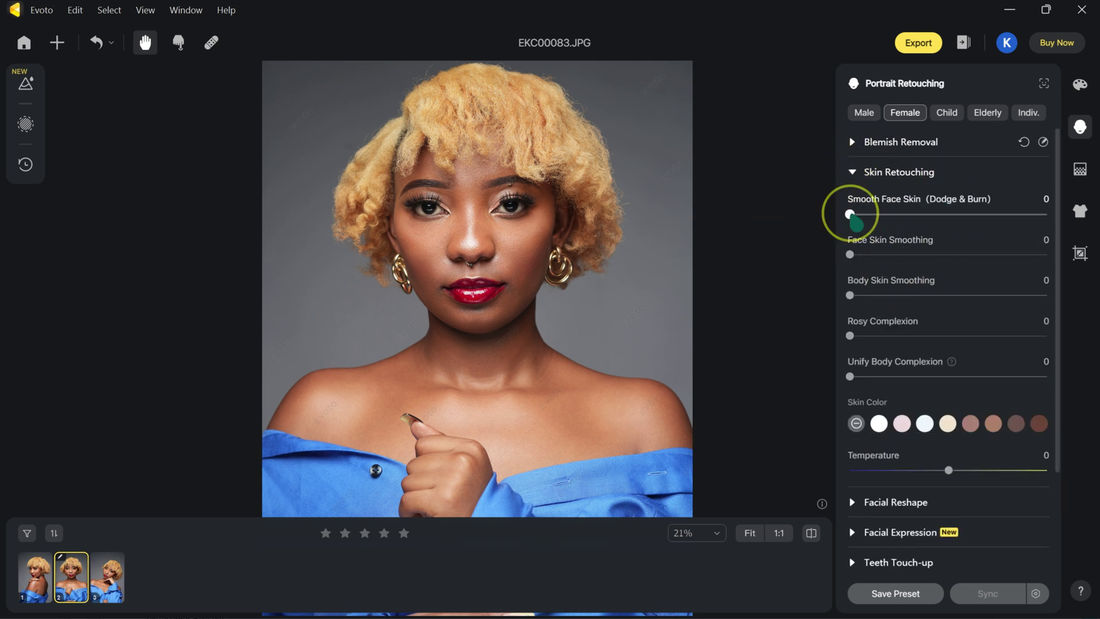
left_click_drag(850, 214, 1020, 214)
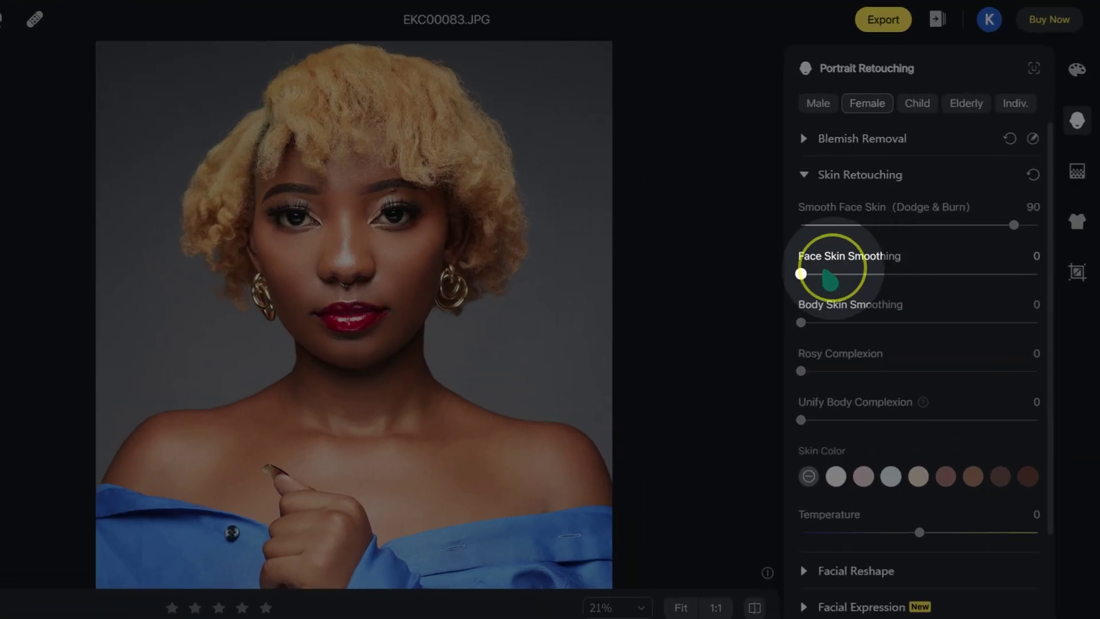
Try Face Skin Smoothing at 97, inspect the face closely, and reduce the smoothing to 35
left_click_drag(801, 274, 1030, 274)
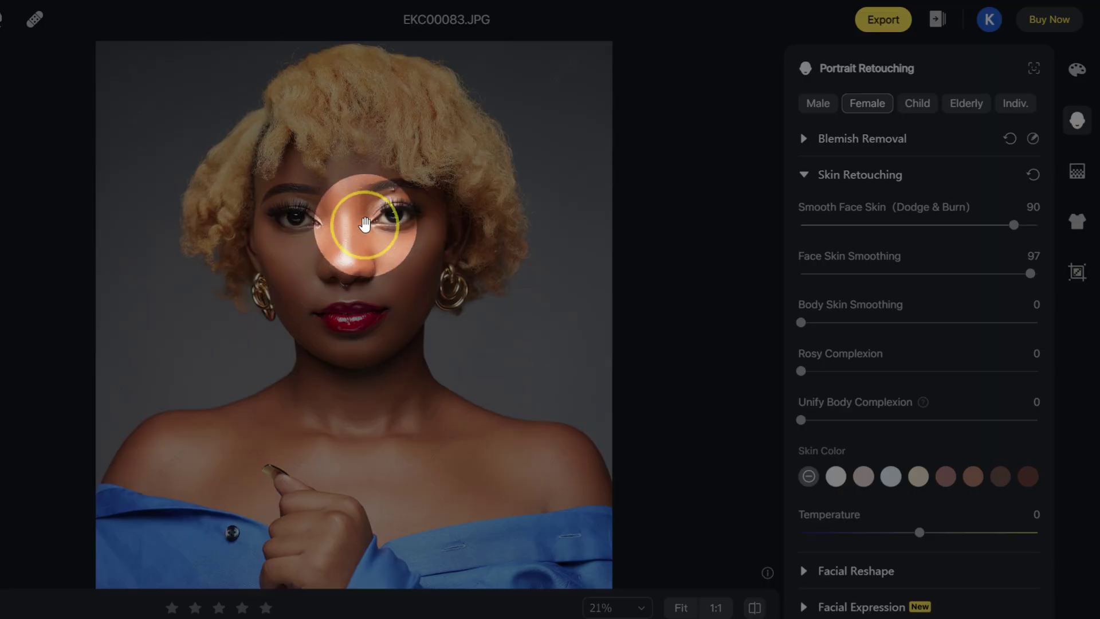
scroll(307, 283, "up", 2)
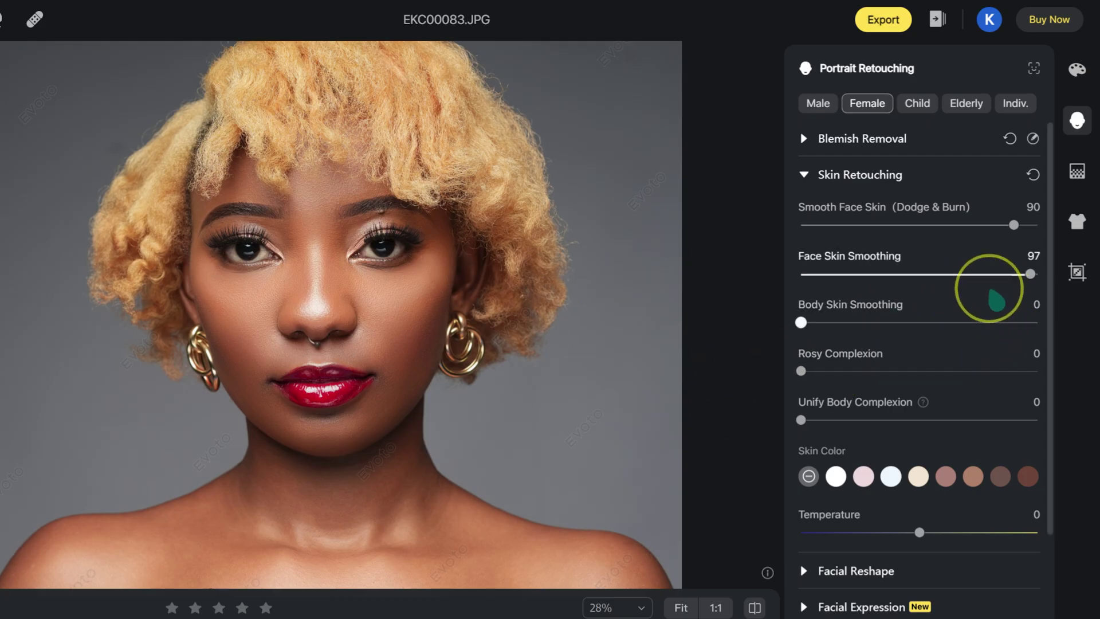
left_click_drag(1030, 274, 890, 274)
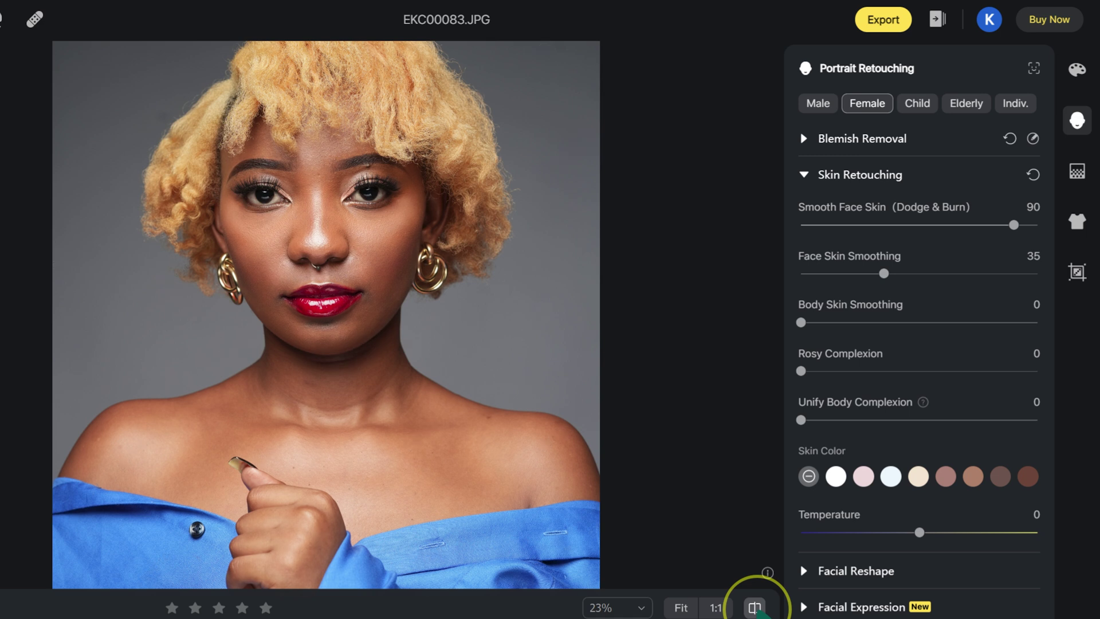
Try Body Skin Smoothing at 76 and 100, and reduce it to a lower strength
scroll(899, 464, "down", 1)
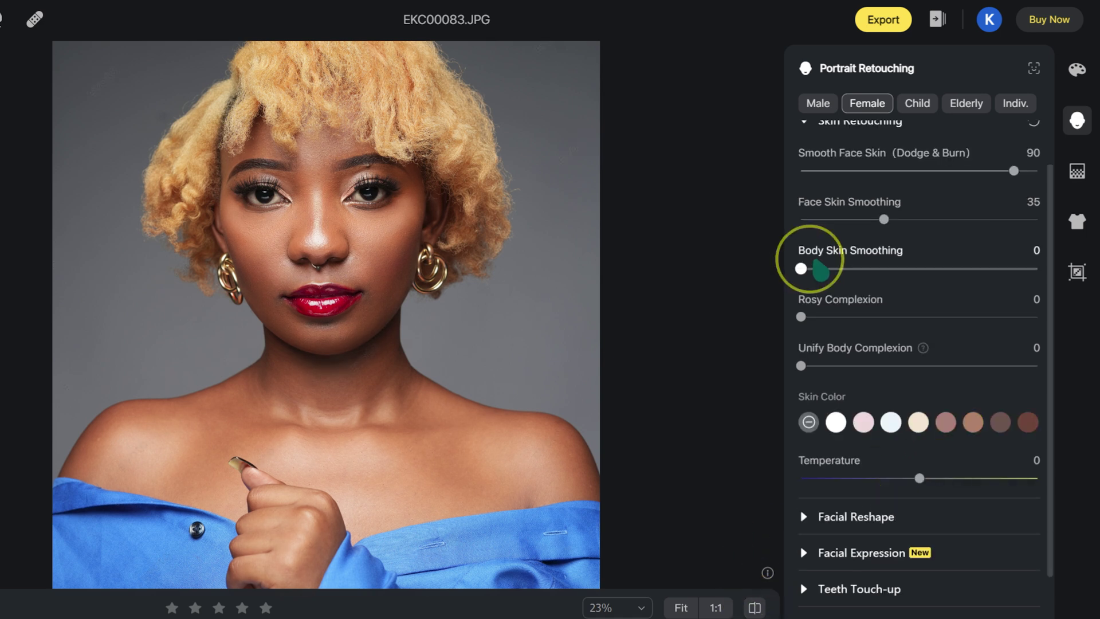
left_click_drag(803, 269, 983, 277)
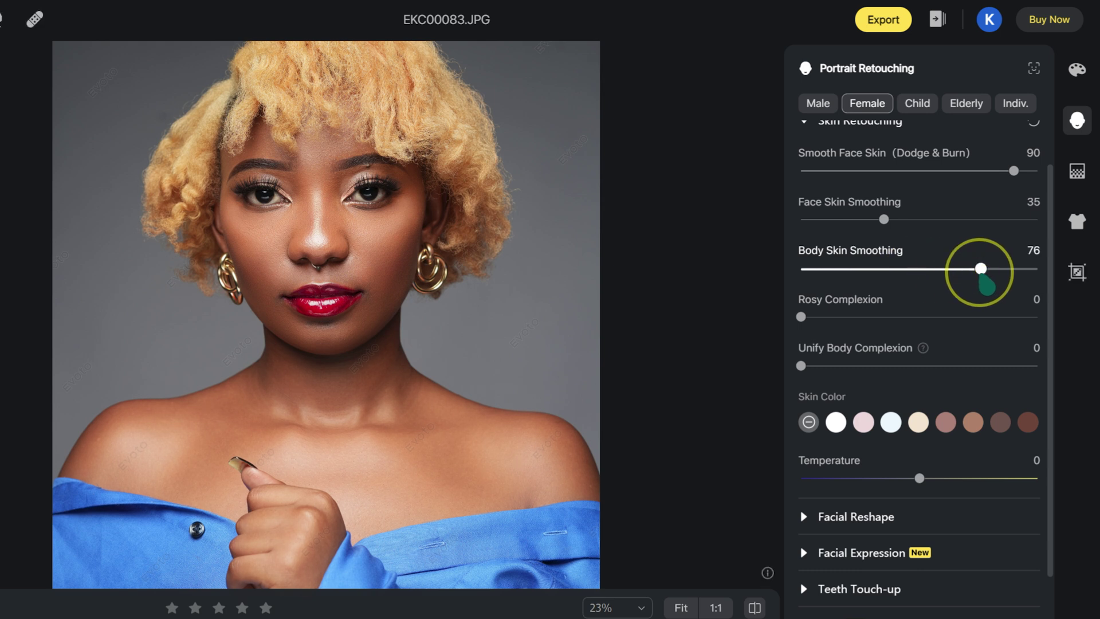
left_click_drag(984, 273, 1037, 272)
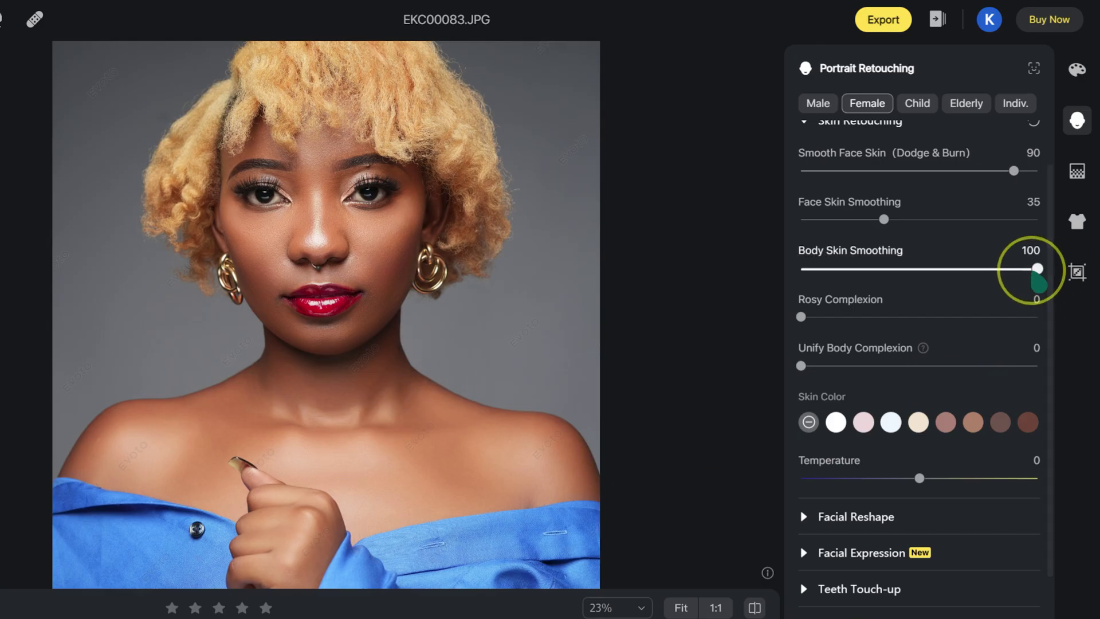
left_click_drag(1037, 268, 872, 268)
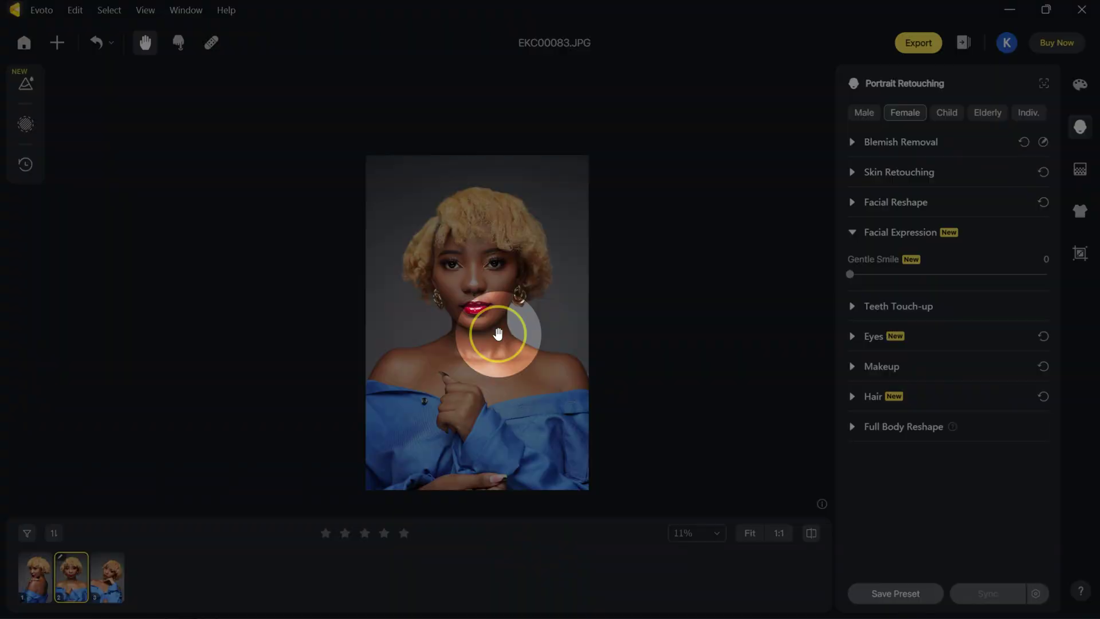
Try the Black and Fabric02 headshot backdrops, and apply the Fabric05 backdrop from the full collection
left_click(1077, 171)
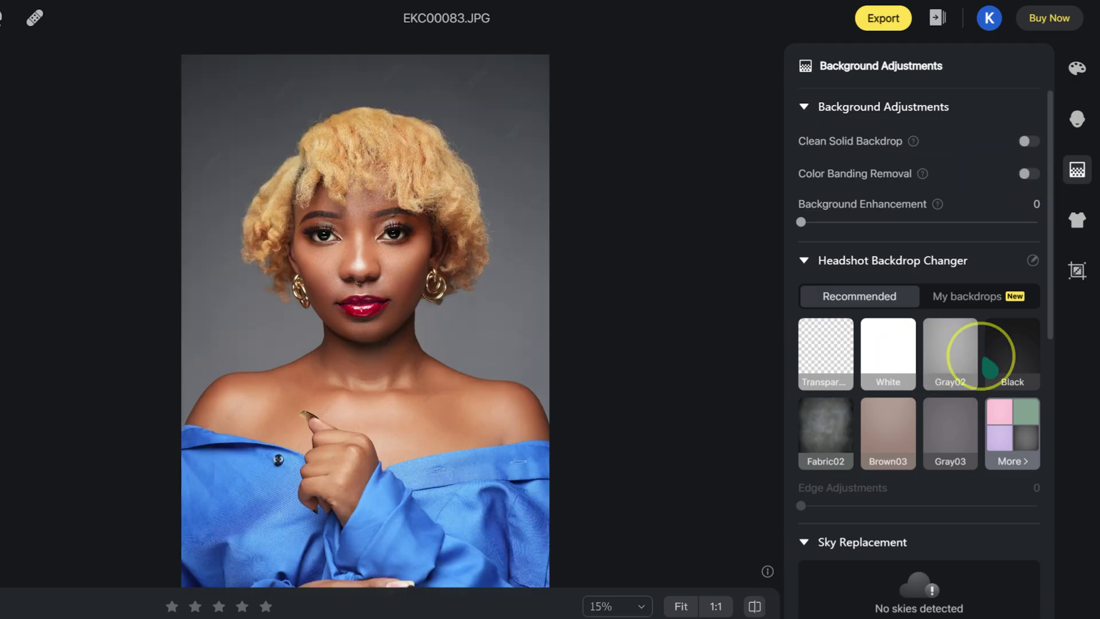
left_click(1015, 360)
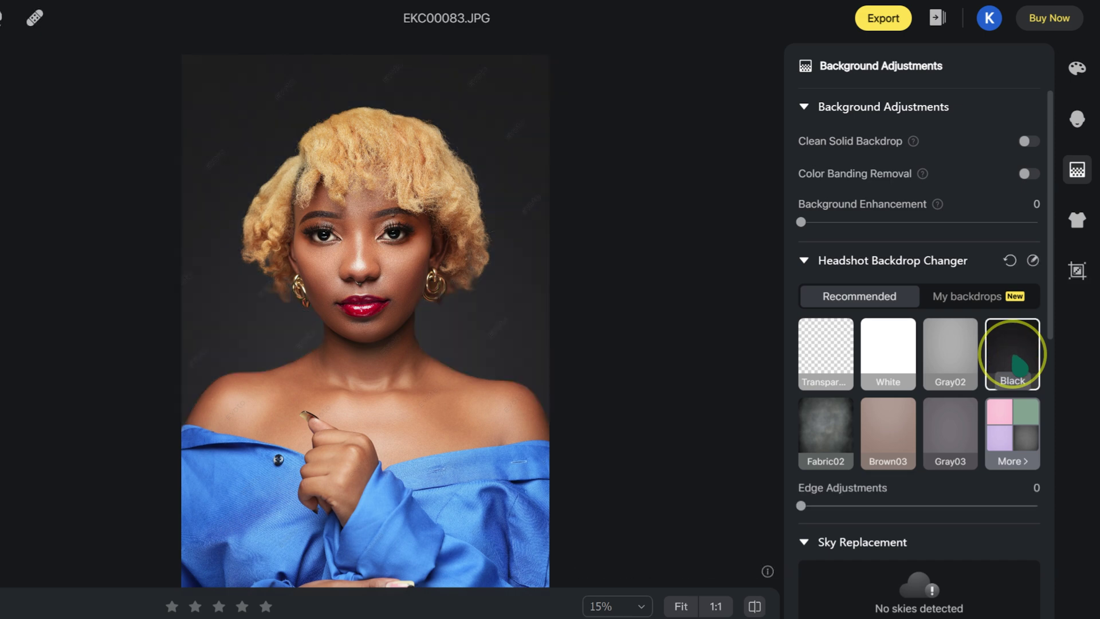
left_click(826, 429)
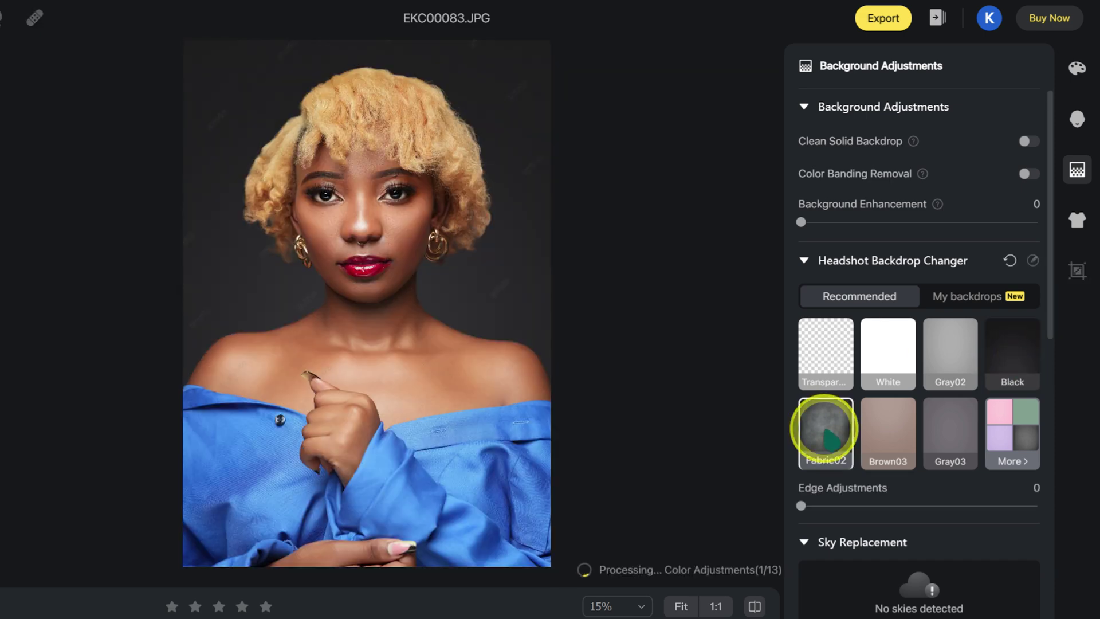
left_click(1012, 435)
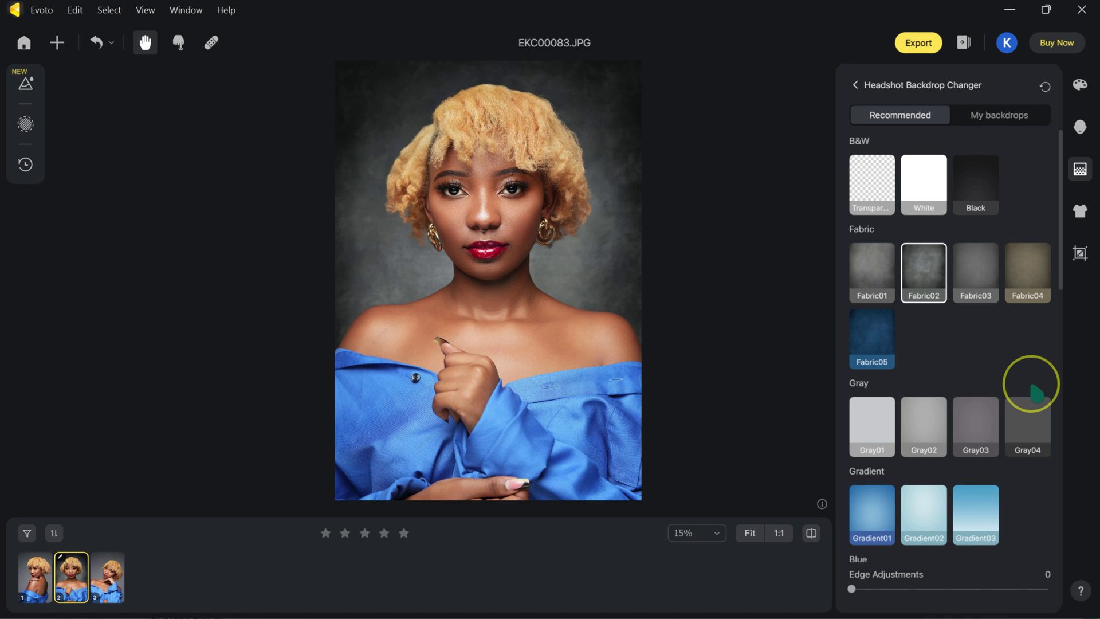
left_click(872, 338)
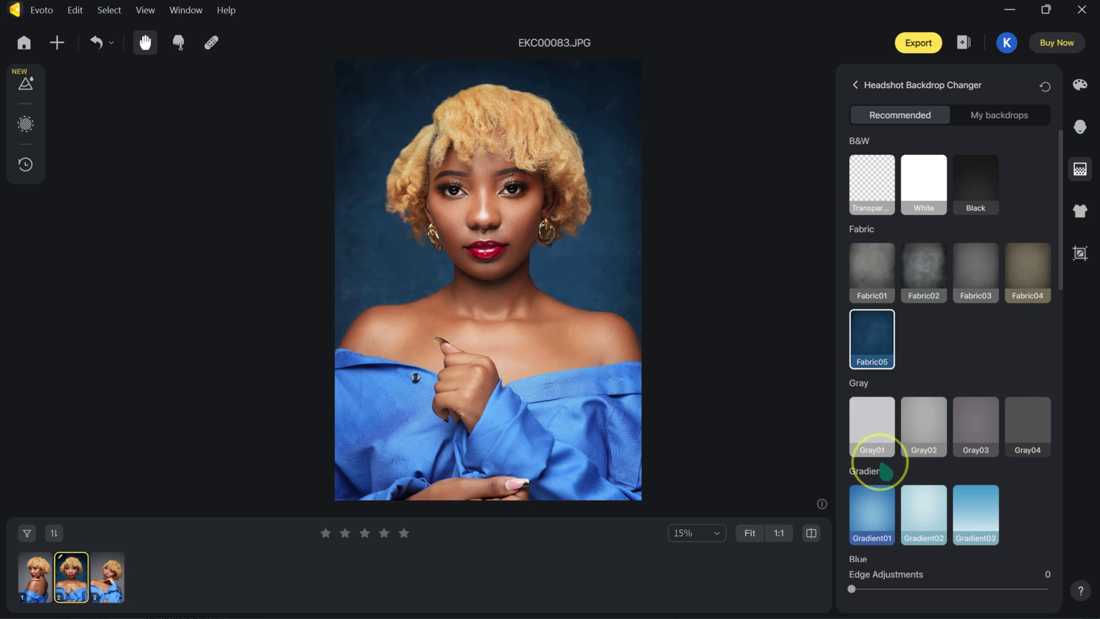
Browse the remaining backdrops and compare the portrait on its new backdrop with the original photo
scroll(885, 471, "down", 3)
left_click(812, 533)
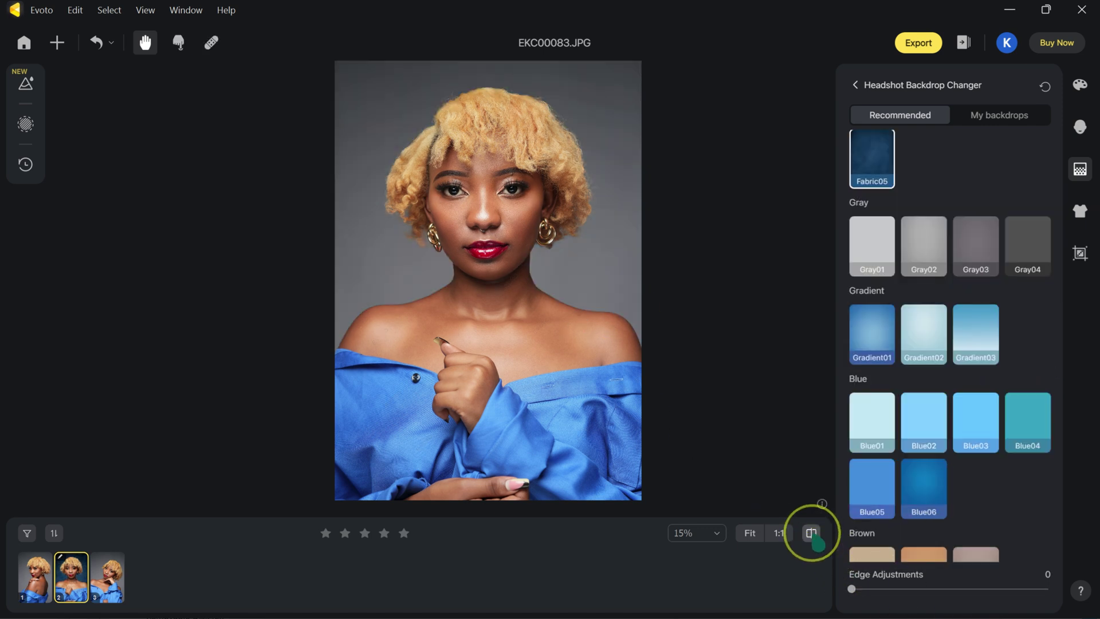
left_click(811, 533)
left_click(811, 533)
left_click(811, 533)
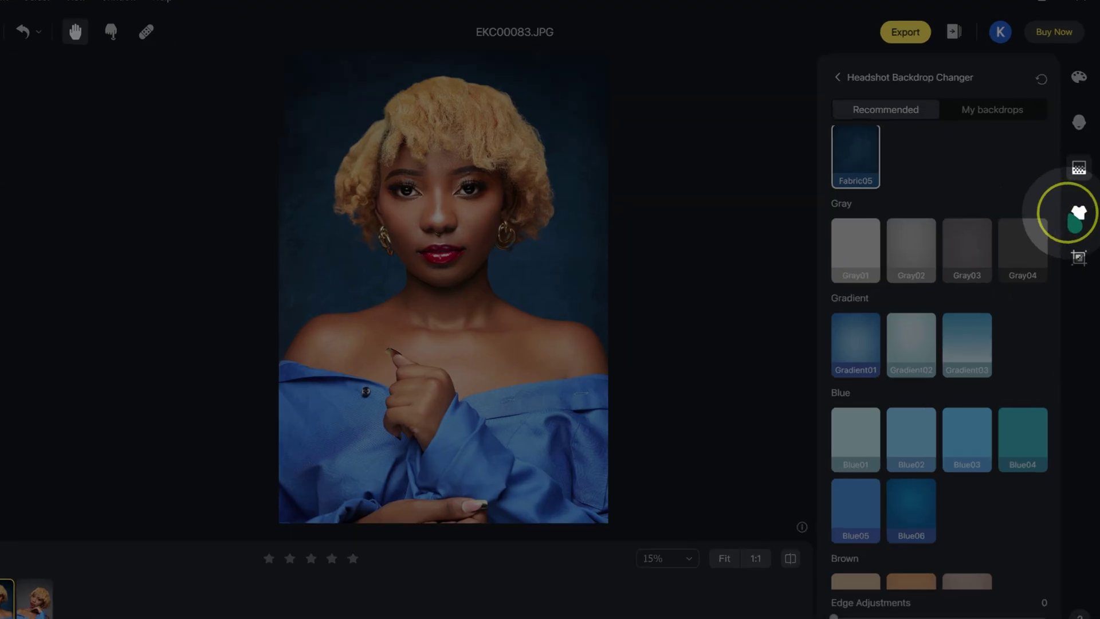
Set De-wrinkle Clothing to 100 in the clothing touch-up settings and compare the blue shirt with the original
left_click(1080, 211)
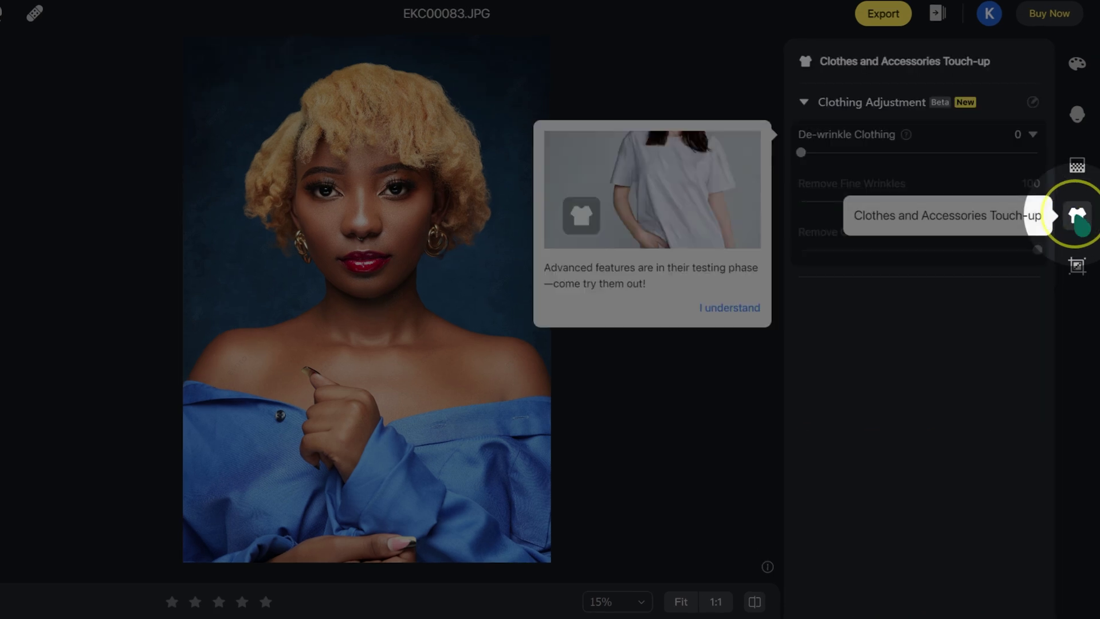
left_click(667, 250)
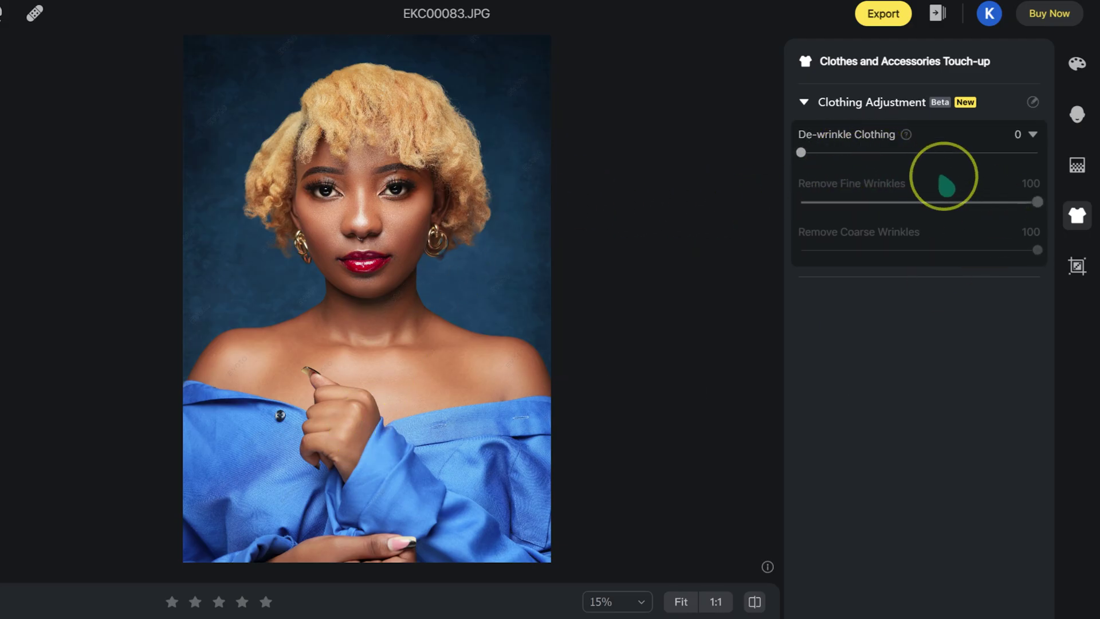
left_click_drag(802, 152, 1058, 167)
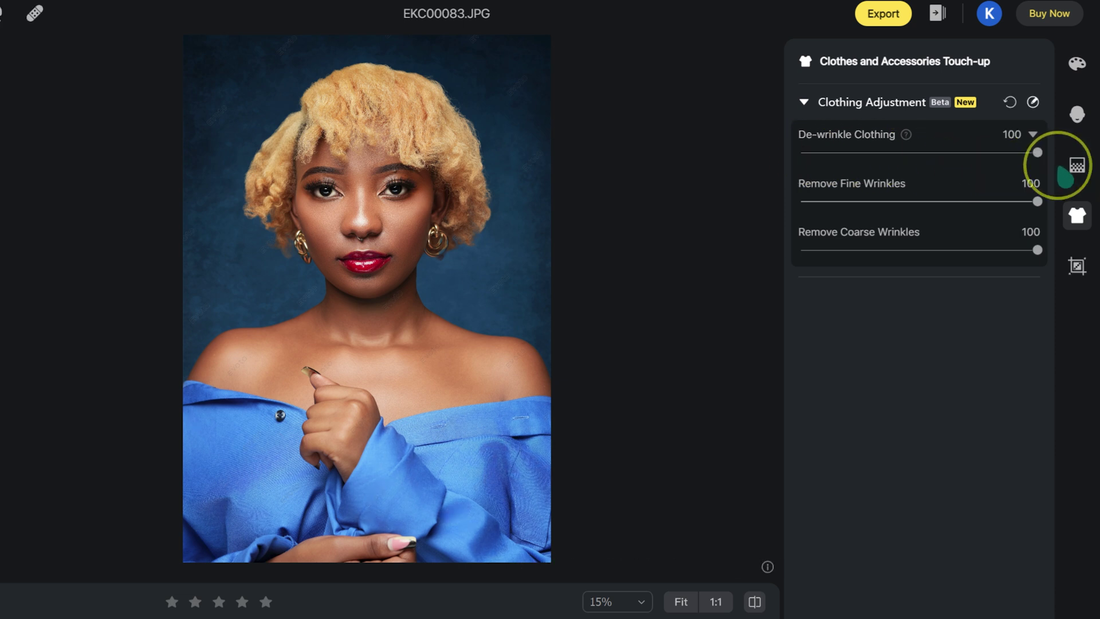
scroll(214, 307, "up", 2)
left_click(756, 606)
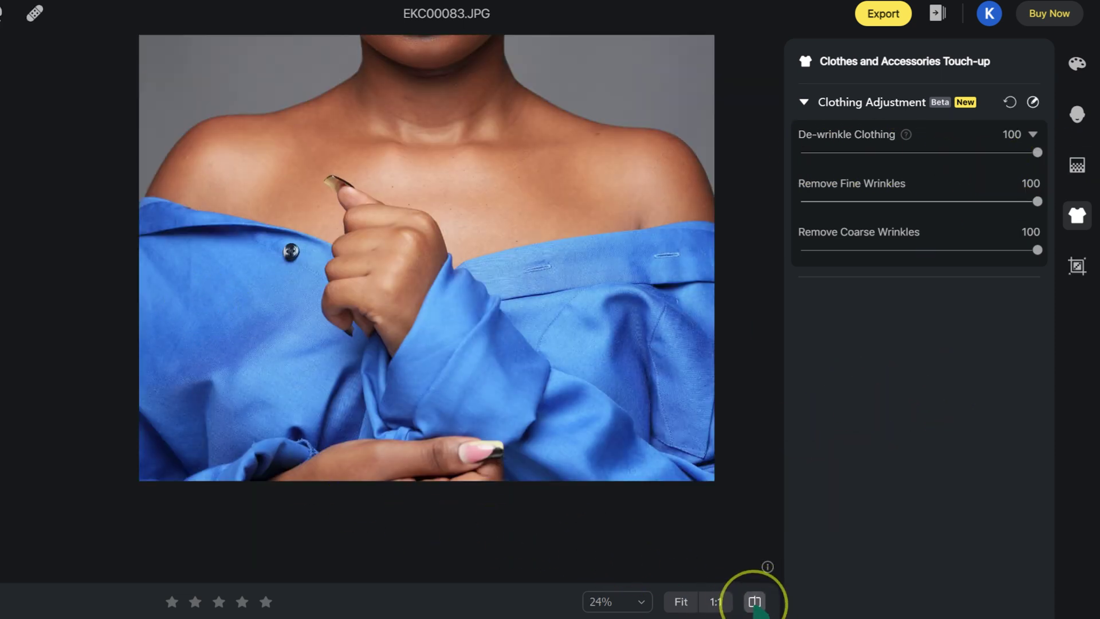
left_click(755, 606)
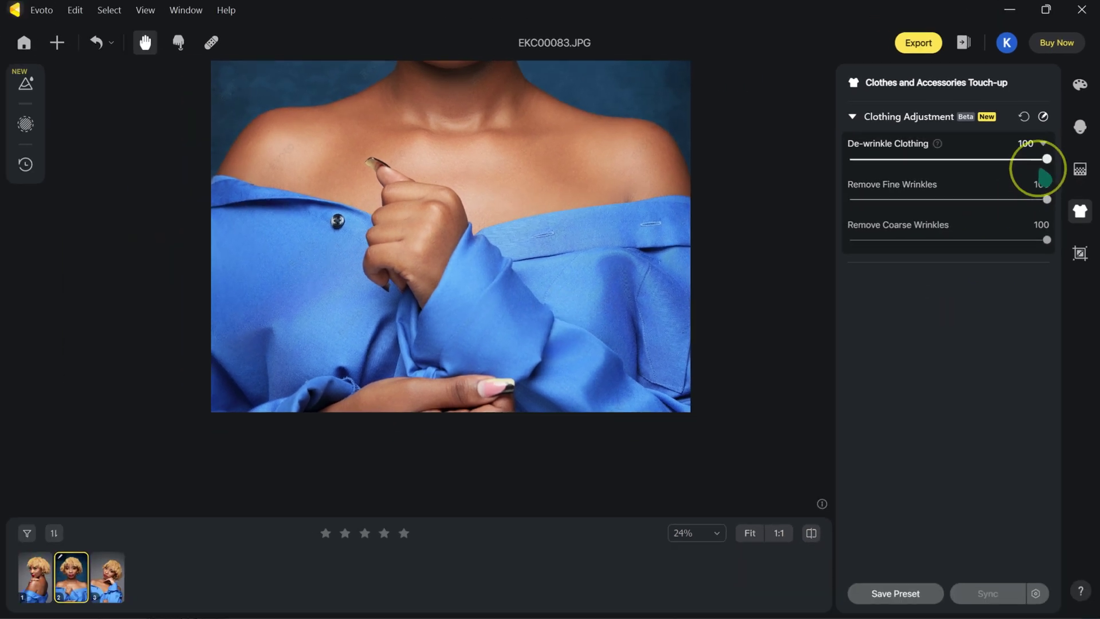
Reduce De-wrinkle Clothing to 60 and check the shirt and whole portrait against the original
left_click_drag(1045, 160, 968, 160)
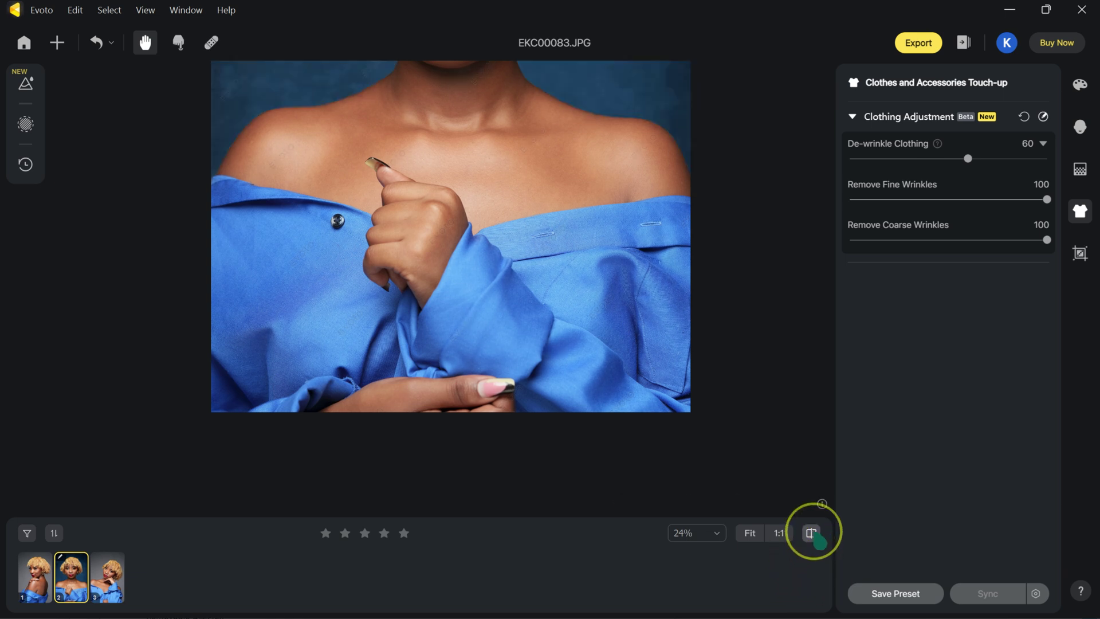
left_click(811, 533)
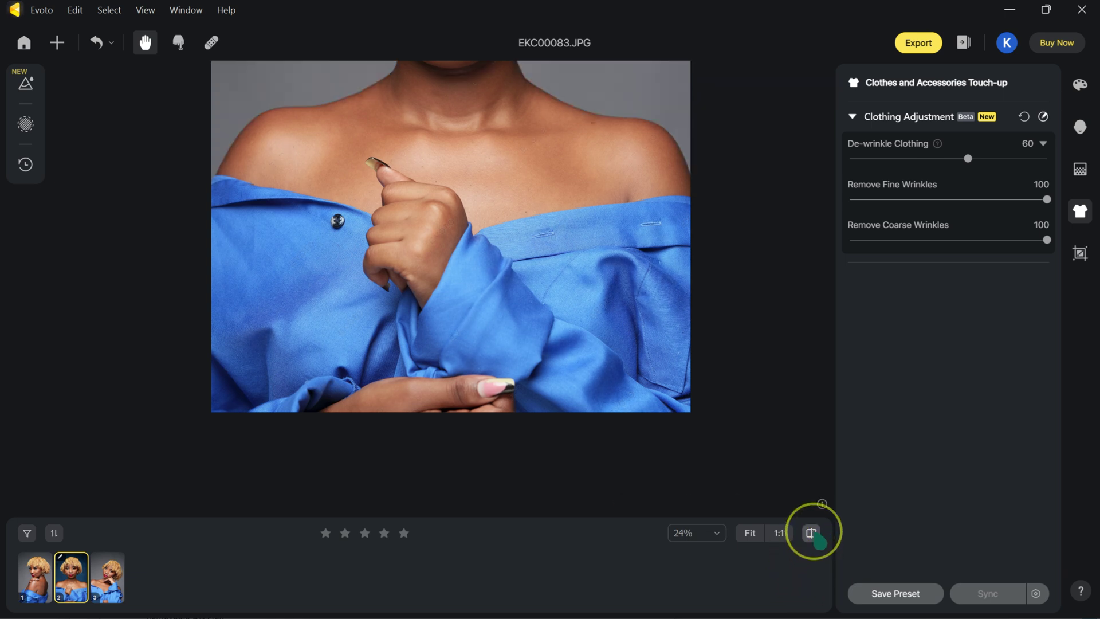
scroll(663, 264, "down", 3)
scroll(539, 221, "up", 3)
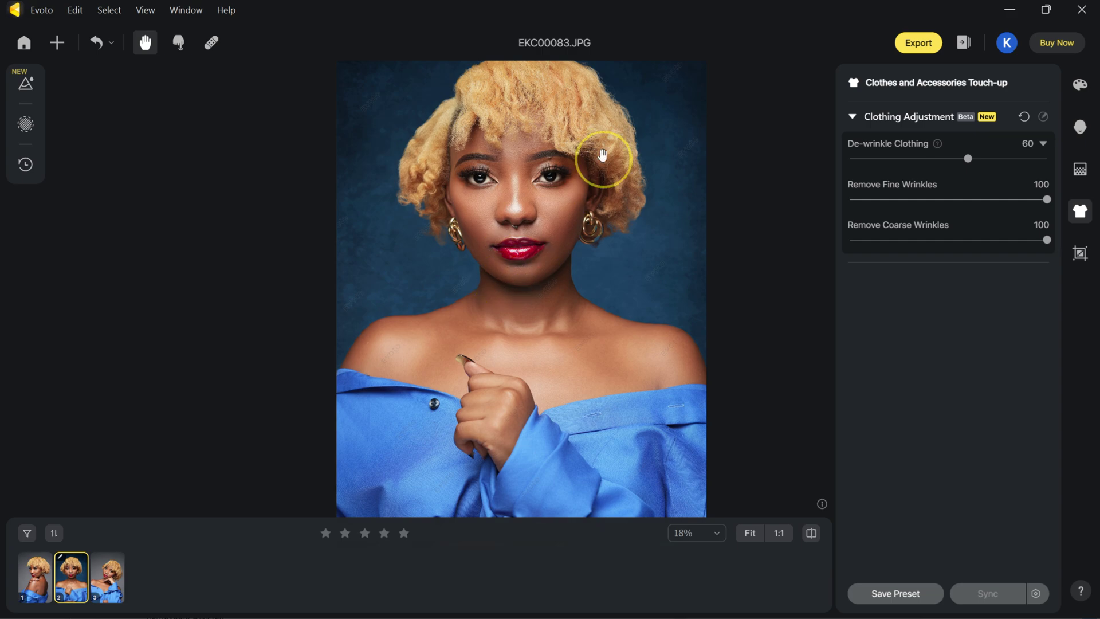
left_click(511, 320)
Save the current adjustments as a Combination preset named "Evoto x EK" in a new group called "EK"
left_click(801, 593)
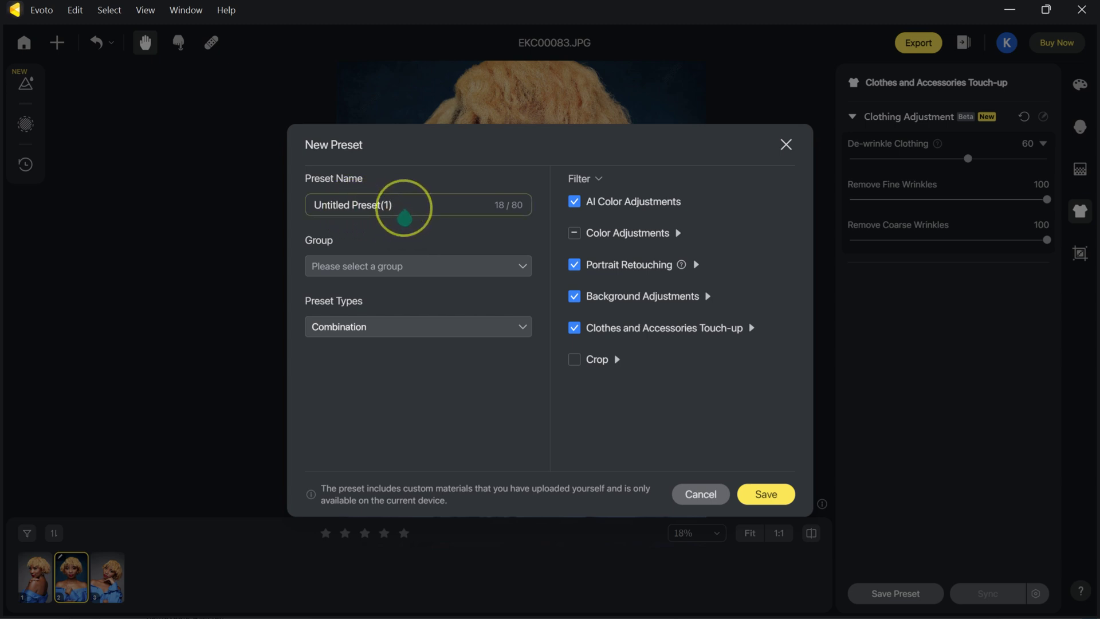
left_click_drag(404, 216, 295, 213)
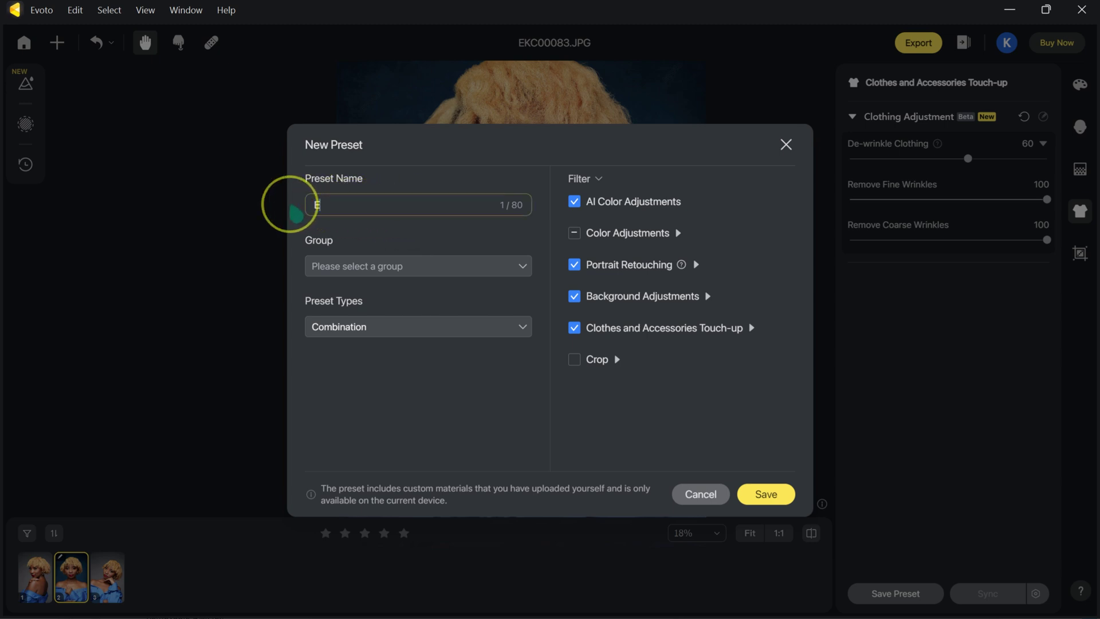
left_click(388, 265)
left_click(388, 324)
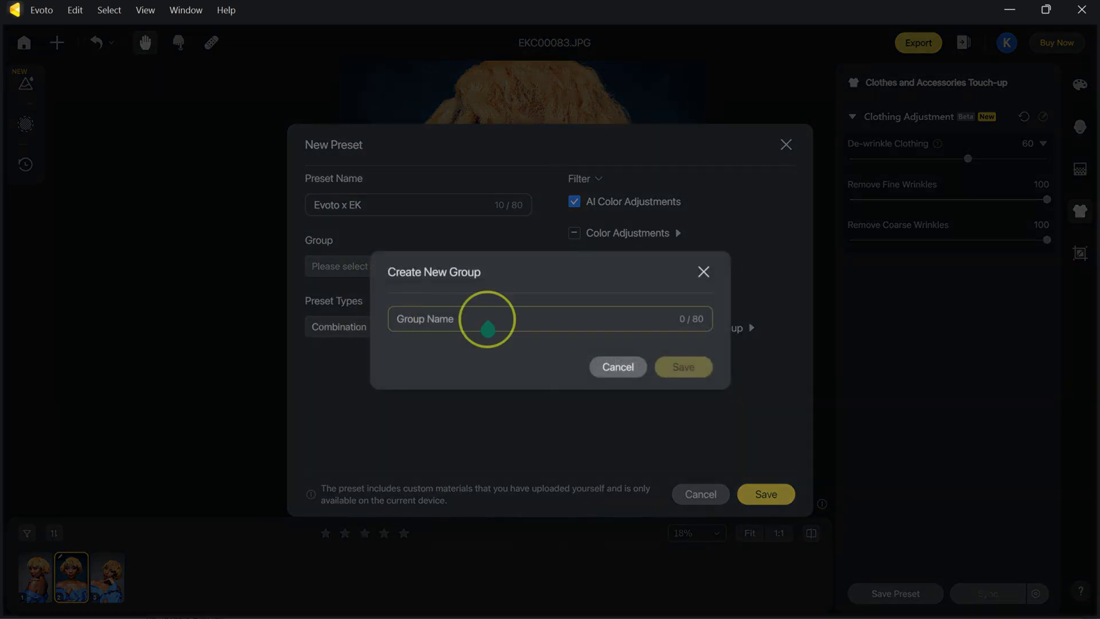
type("EK")
left_click(682, 367)
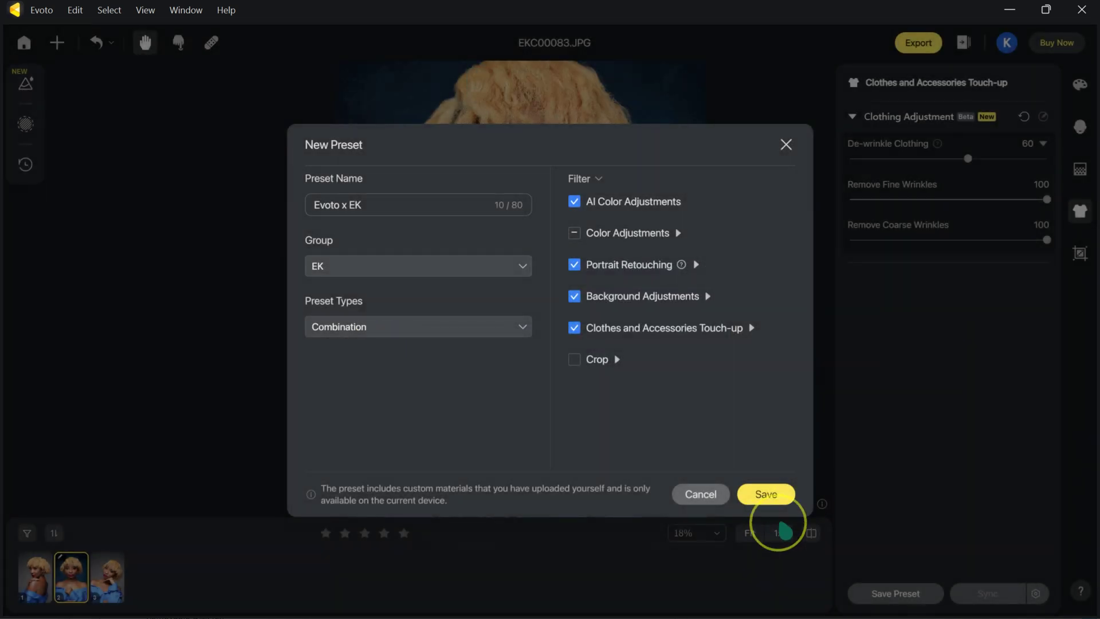
left_click(774, 503)
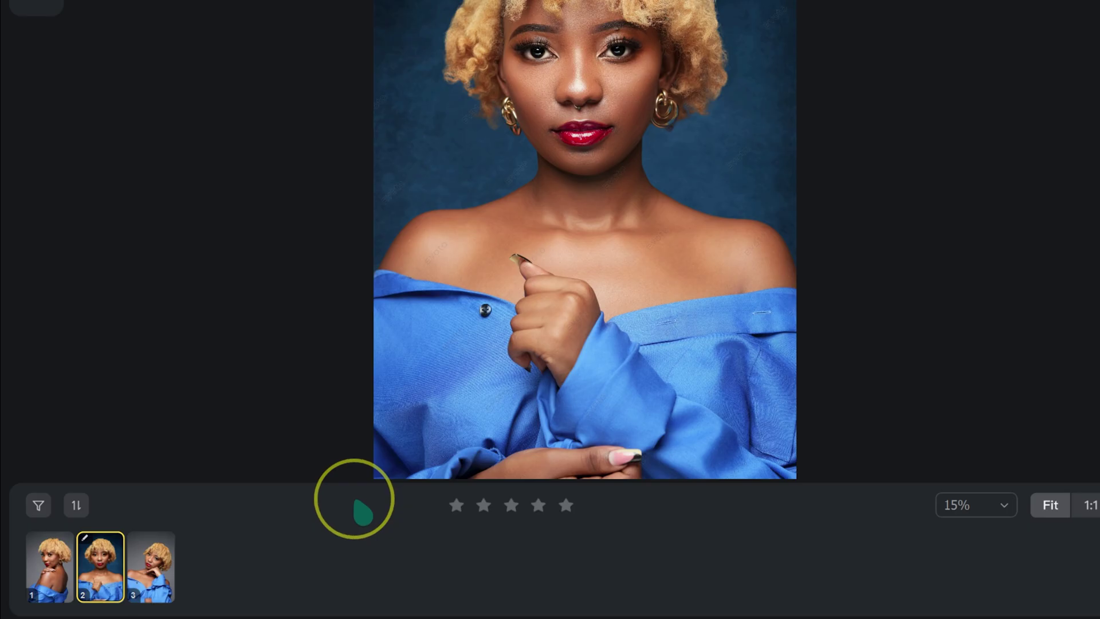
Apply the saved "Evoto x EK" preset from the EK group to the third photo, EKC00086.JPG
left_click(154, 563)
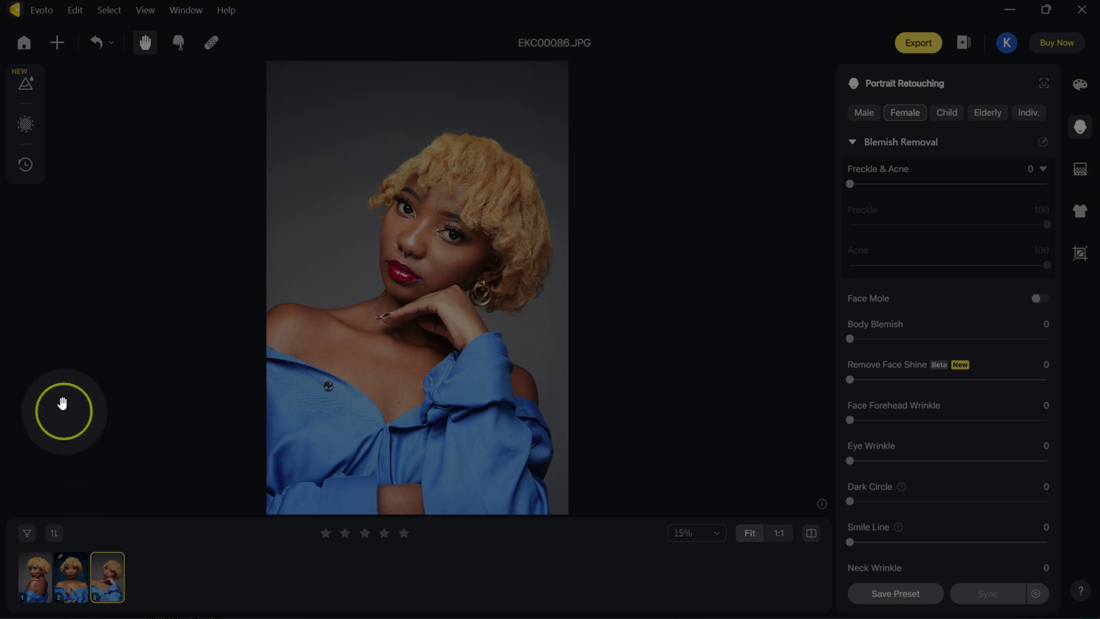
left_click(26, 86)
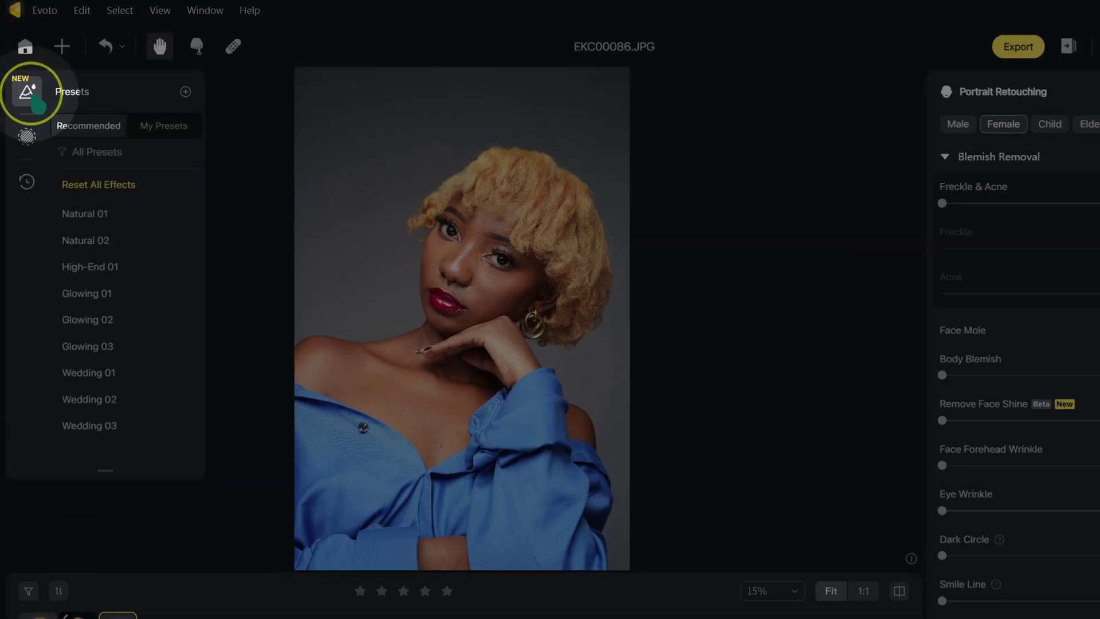
left_click(175, 136)
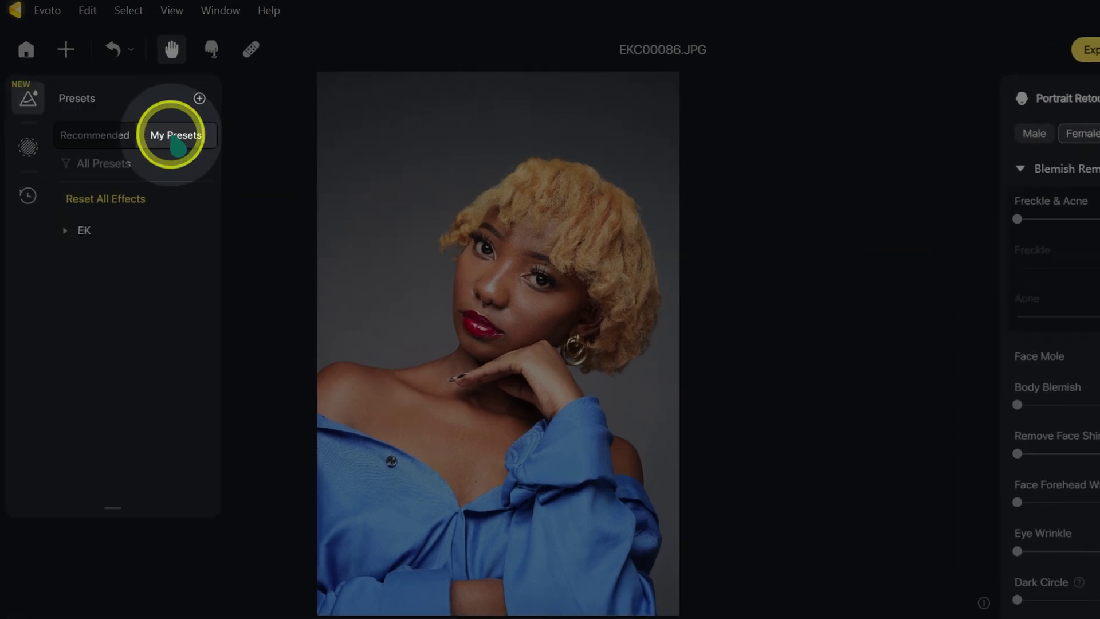
left_click(82, 230)
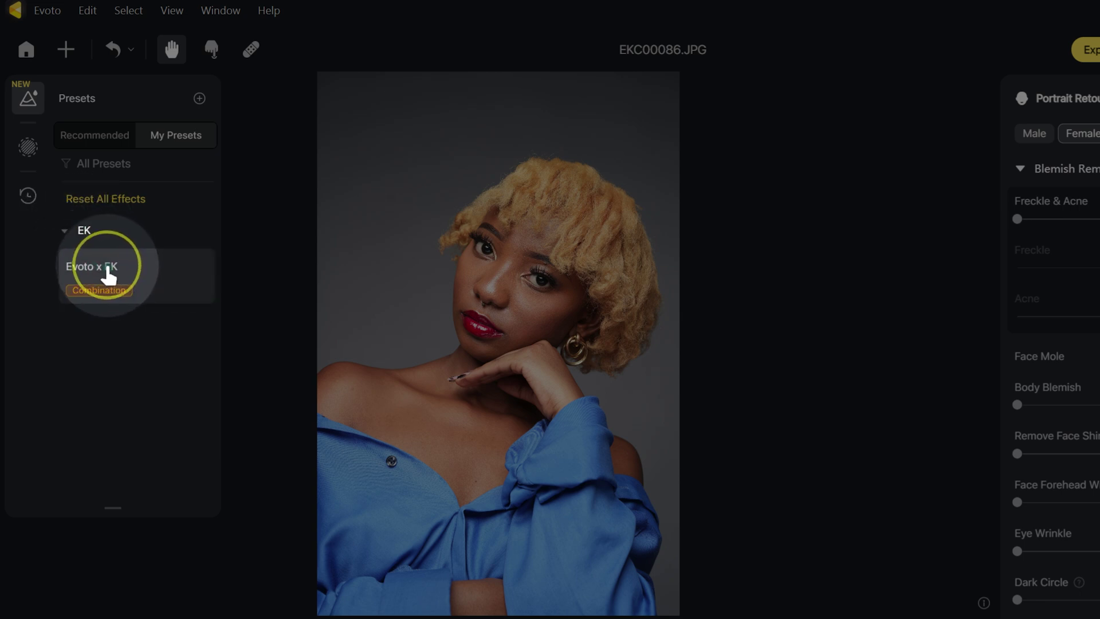
left_click(107, 276)
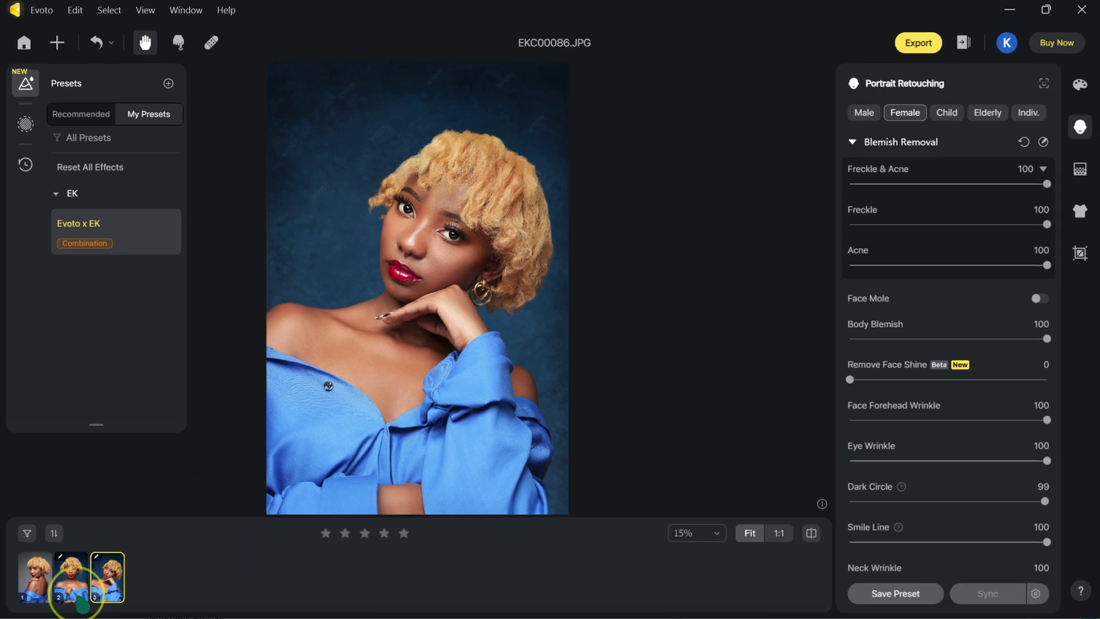
Compare the preset result on EKC00086.JPG with its original version
left_click(812, 533)
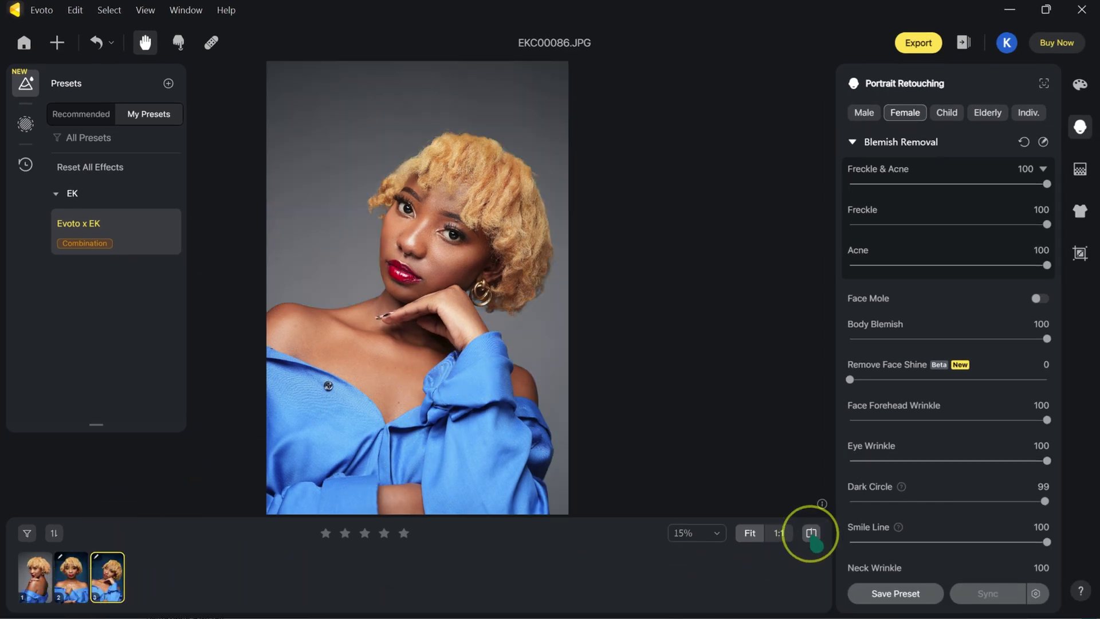
left_click(811, 533)
left_click(811, 533)
left_click(811, 533)
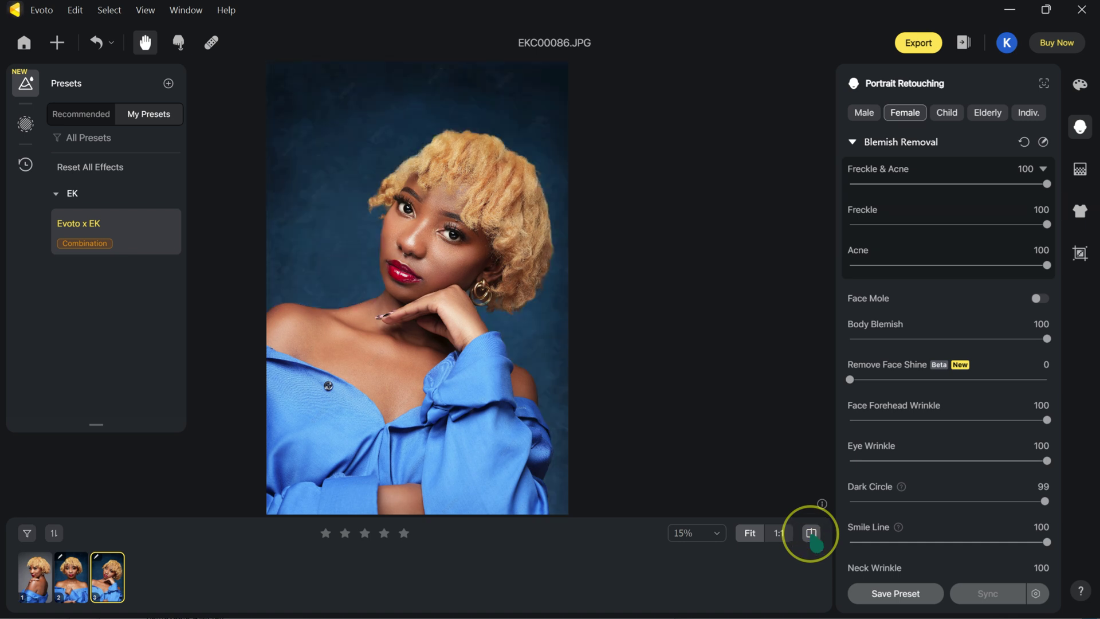